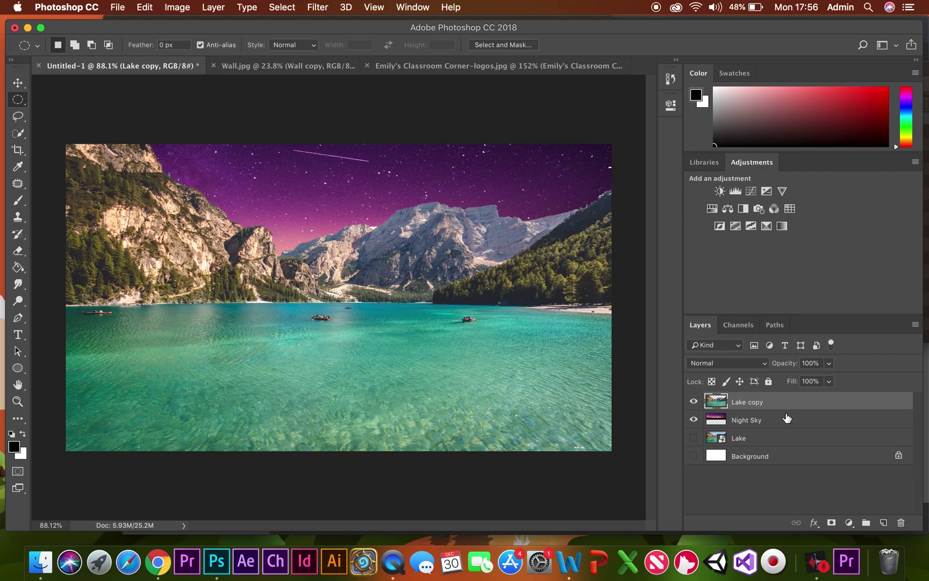
# - Merge the Night Sky layer into Lake copy
pyautogui.keyDown('shift'); pyautogui.click(787, 419); pyautogui.keyUp('shift')
pyautogui.rightClick(786, 419)
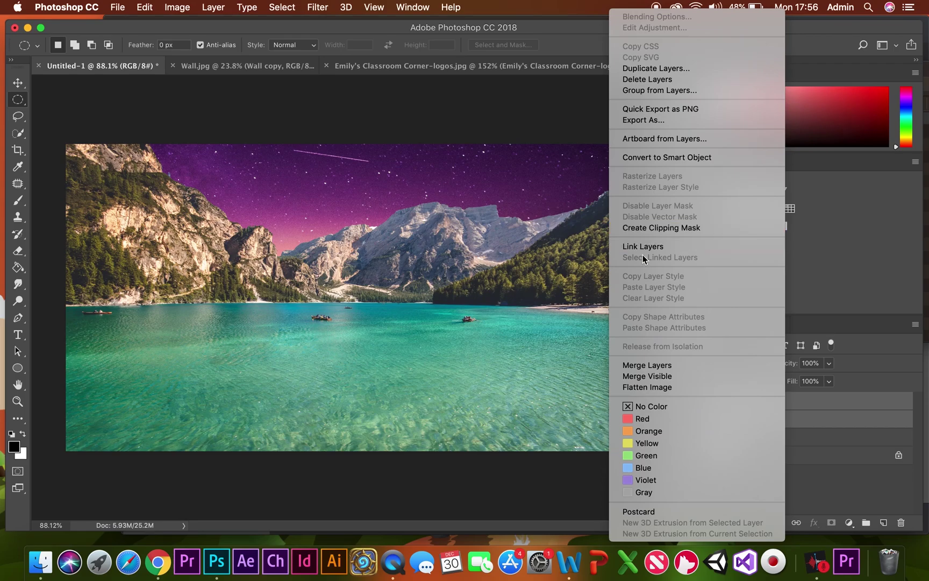
pyautogui.click(650, 362)
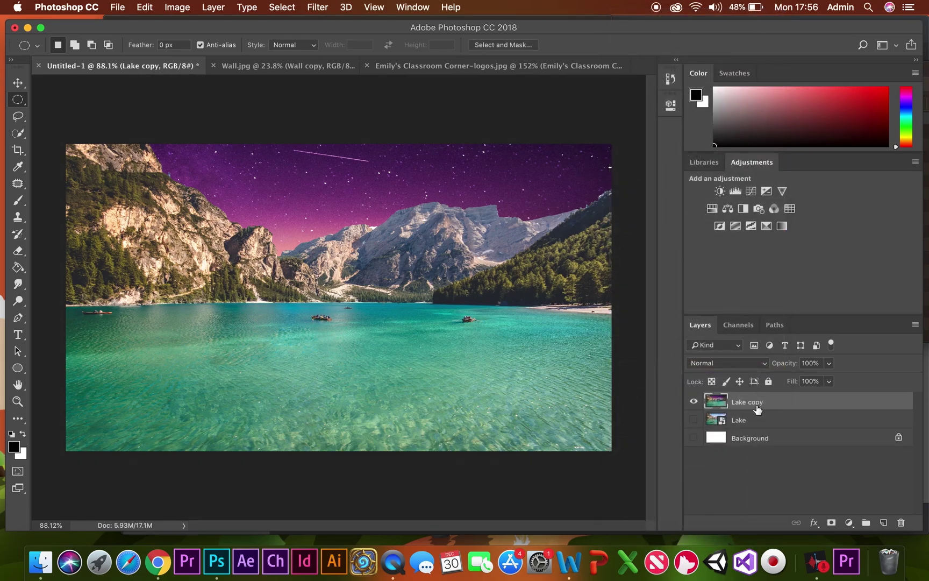
# - Crop the merged image to an oval by deleting everything outside an elliptical selection
pyautogui.rightClick(21, 105)
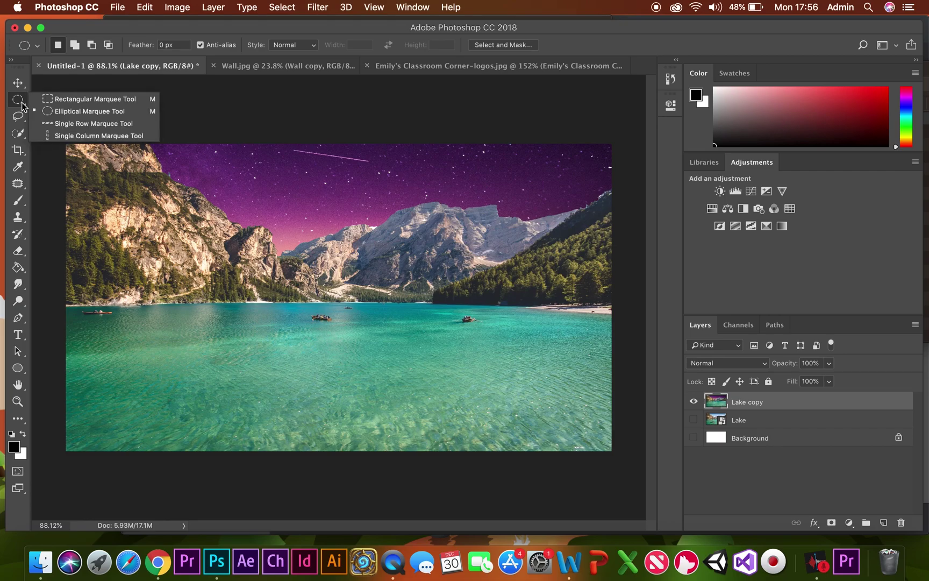
pyautogui.click(46, 168)
pyautogui.moveTo(108, 172); pyautogui.dragTo(594, 384)
pyautogui.rightClick(356, 253)
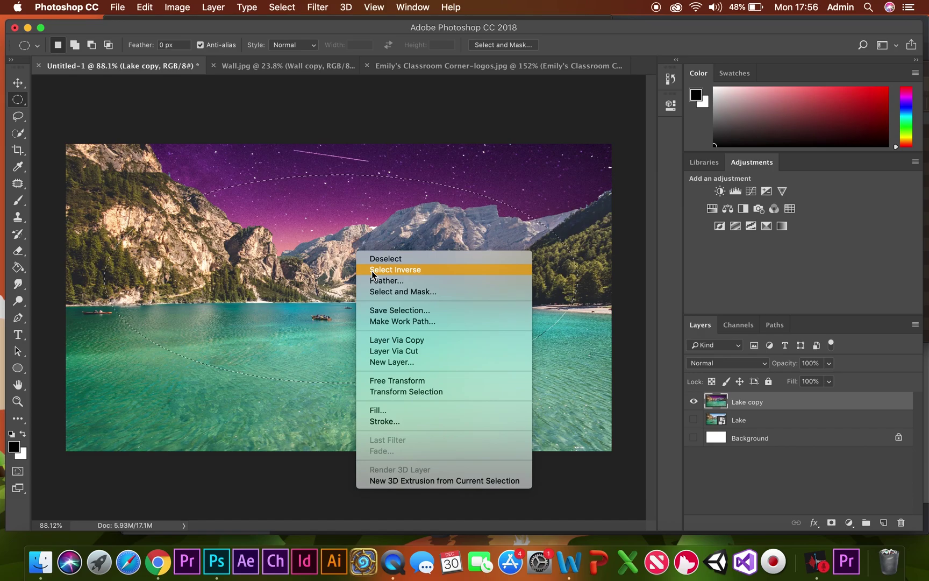
pyautogui.click(371, 271)
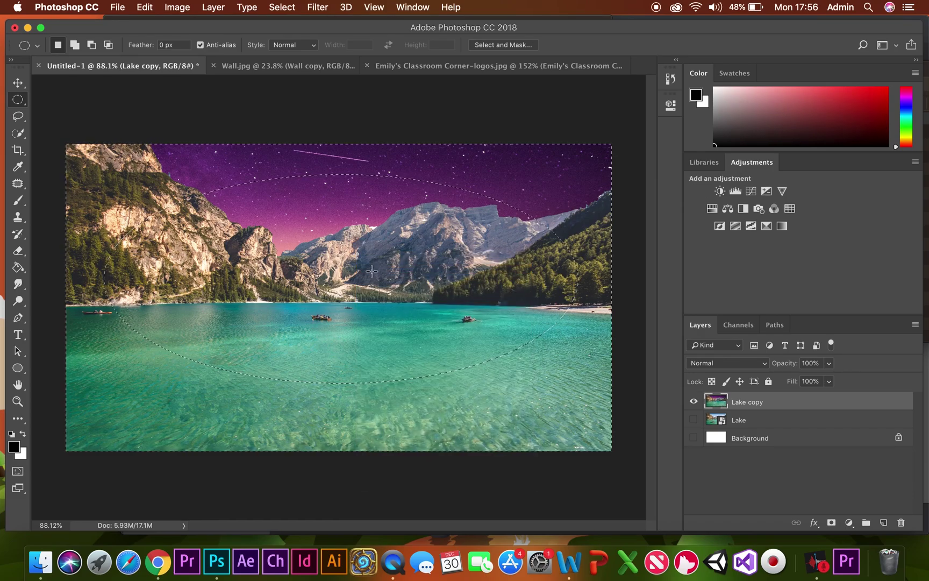
pyautogui.press('Delete')
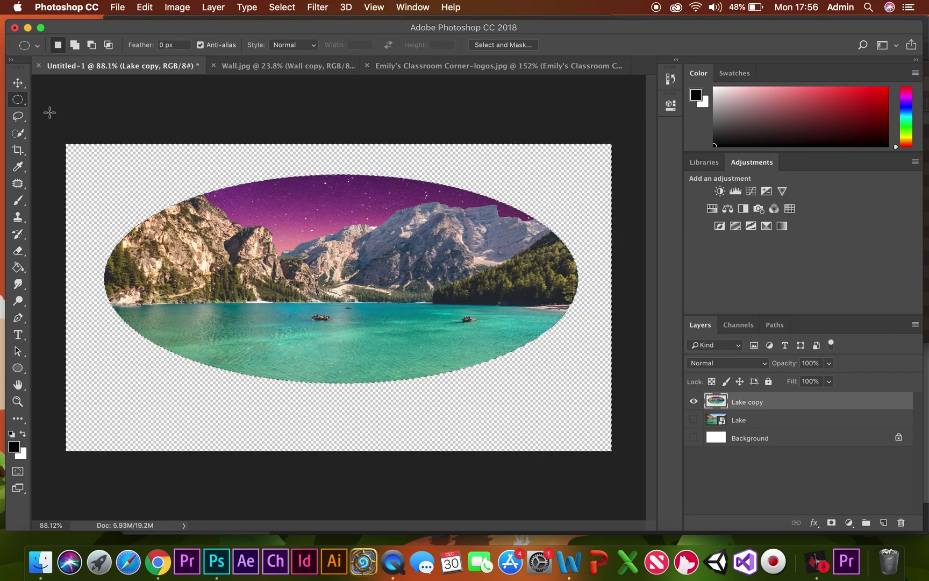
pyautogui.click(19, 88)
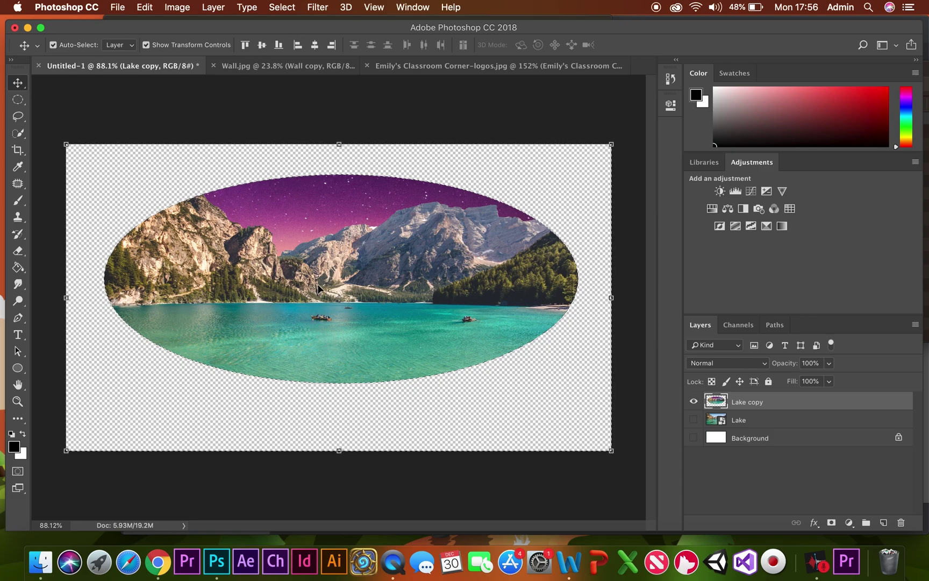
# - Move the oval lake image slightly higher on the canvas
pyautogui.moveTo(321, 289); pyautogui.dragTo(321, 267)
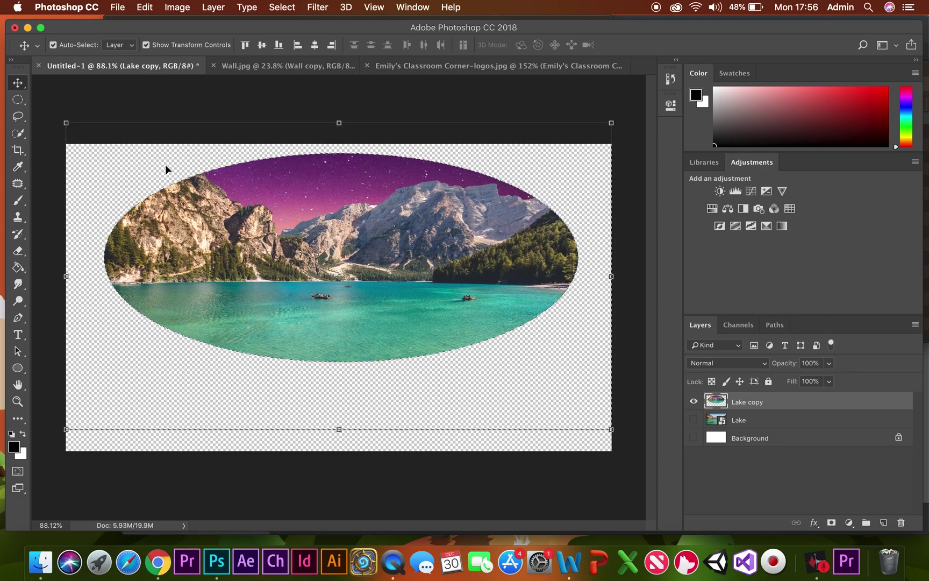
pyautogui.press('super+t')
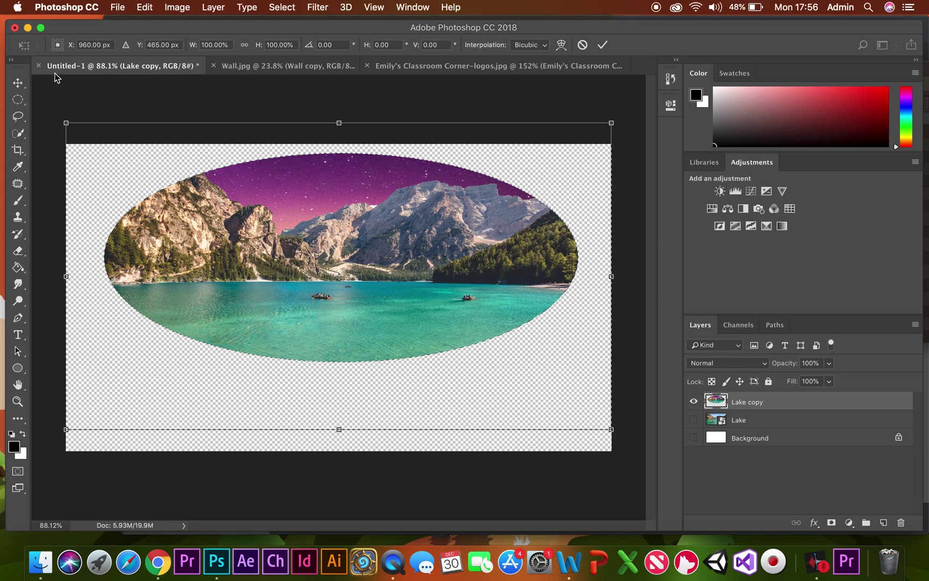
pyautogui.press('Return')
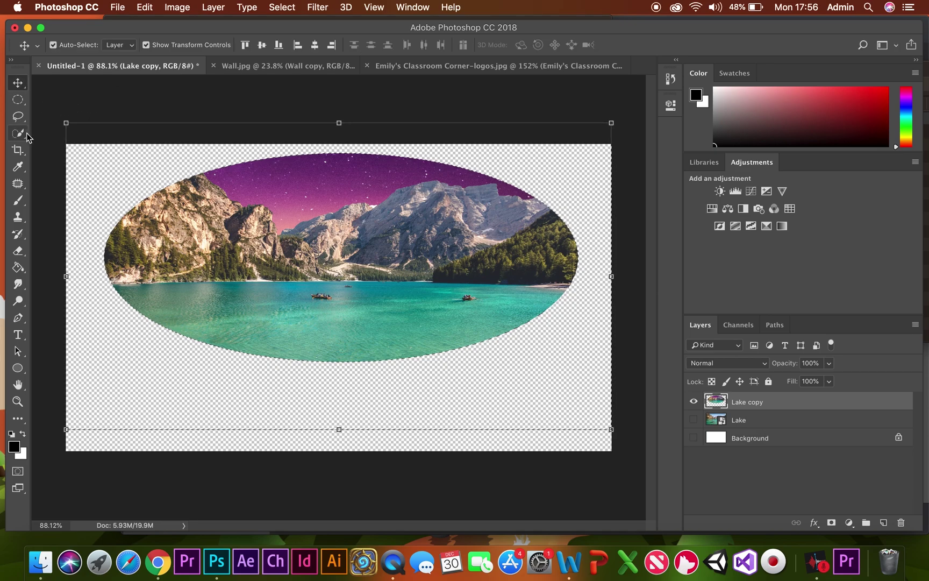
# - Add a horizontal text layer reading 'Visit us here' below the oval
pyautogui.click(18, 334)
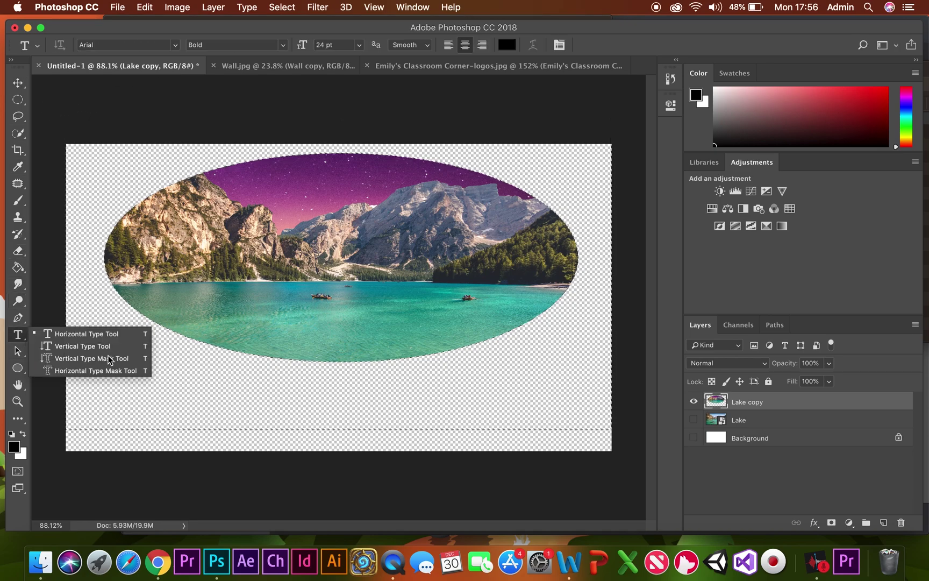
pyautogui.click(85, 339)
pyautogui.moveTo(139, 362); pyautogui.dragTo(548, 451)
pyautogui.write('Visit')
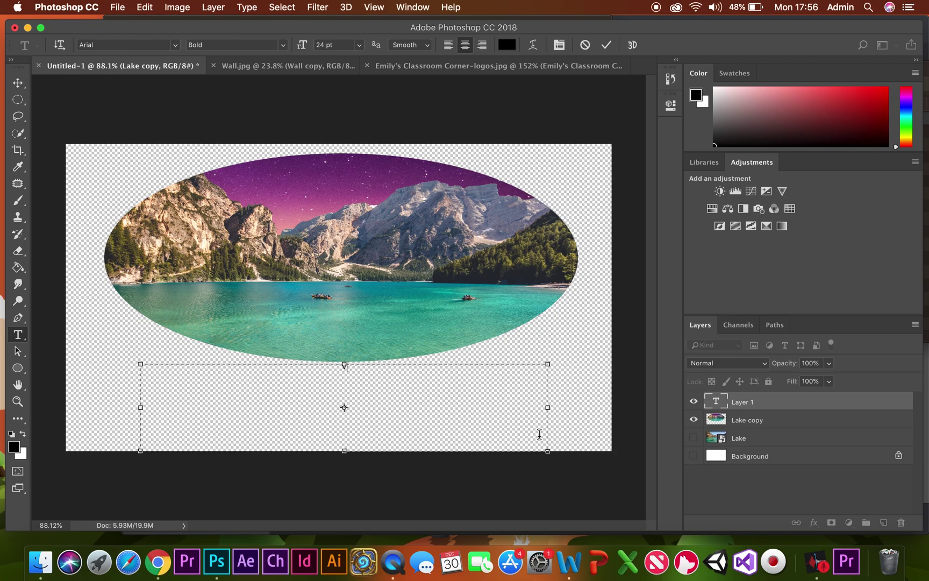
pyautogui.write(' us here')
pyautogui.moveTo(390, 386); pyautogui.dragTo(314, 372)
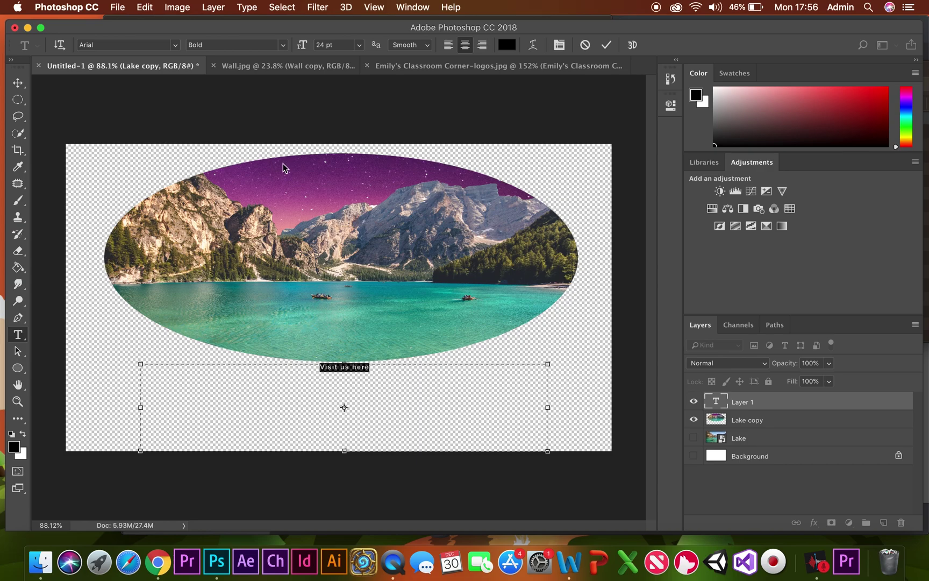
# - Set the text size to 200 pt
pyautogui.click(359, 45)
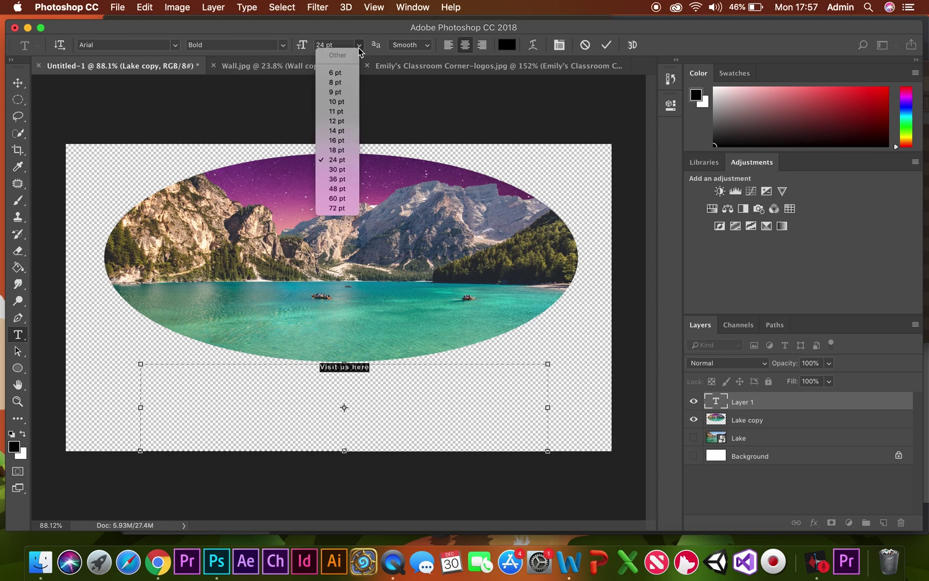
pyautogui.click(340, 208)
pyautogui.click(337, 47)
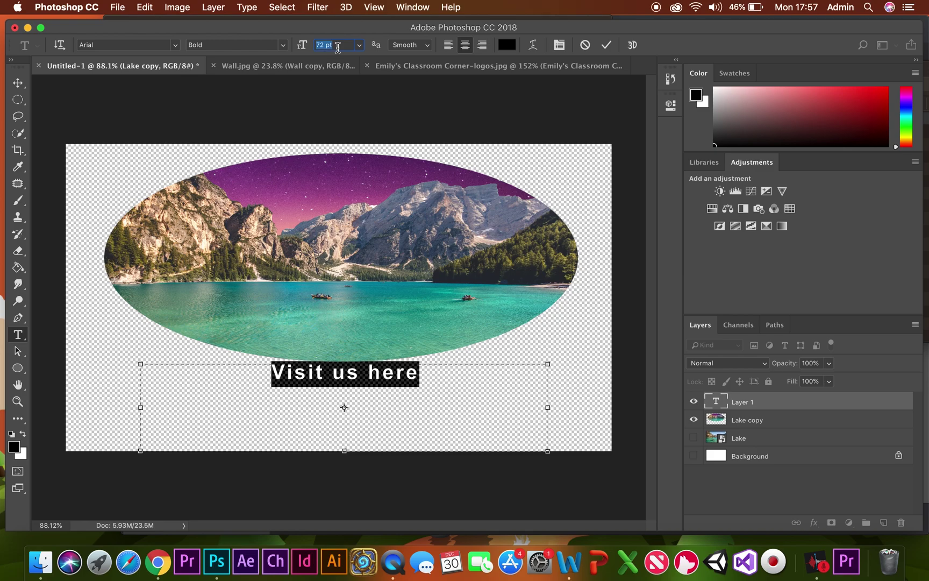
pyautogui.write('200')
pyautogui.press('Return')
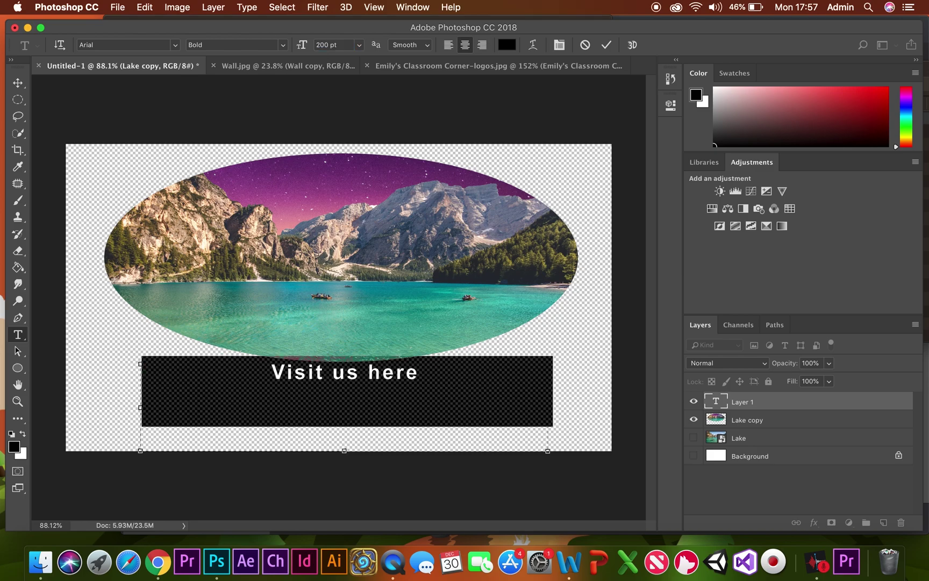
# - Change the text font to Roboto Medium
pyautogui.click(176, 45)
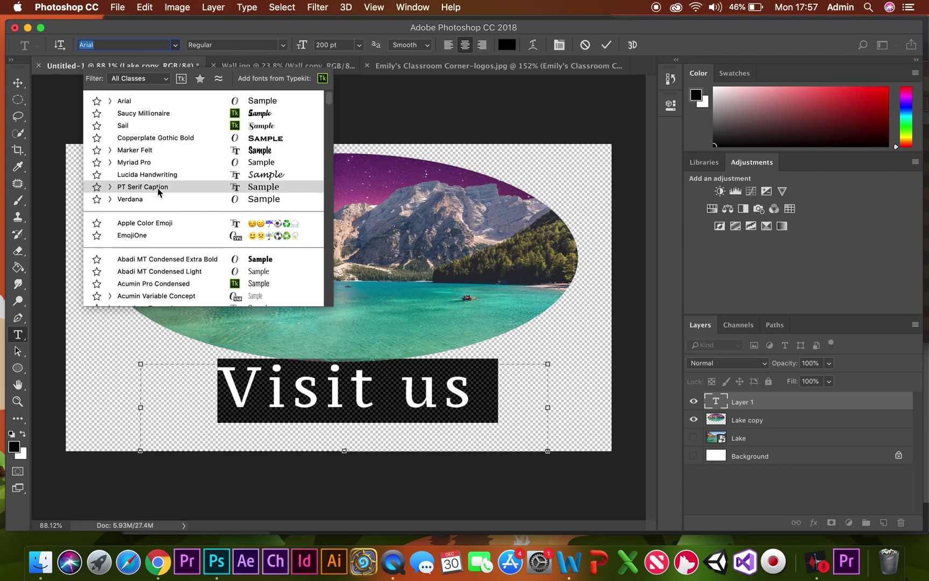
pyautogui.scroll(-3, 161, 237)
pyautogui.scroll(-12, 163, 226)
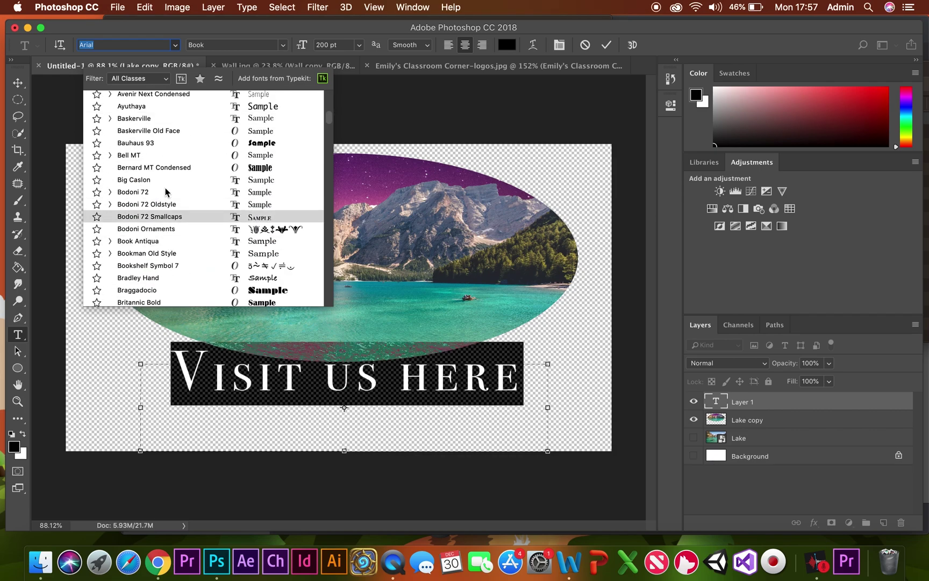
pyautogui.scroll(-6, 172, 239)
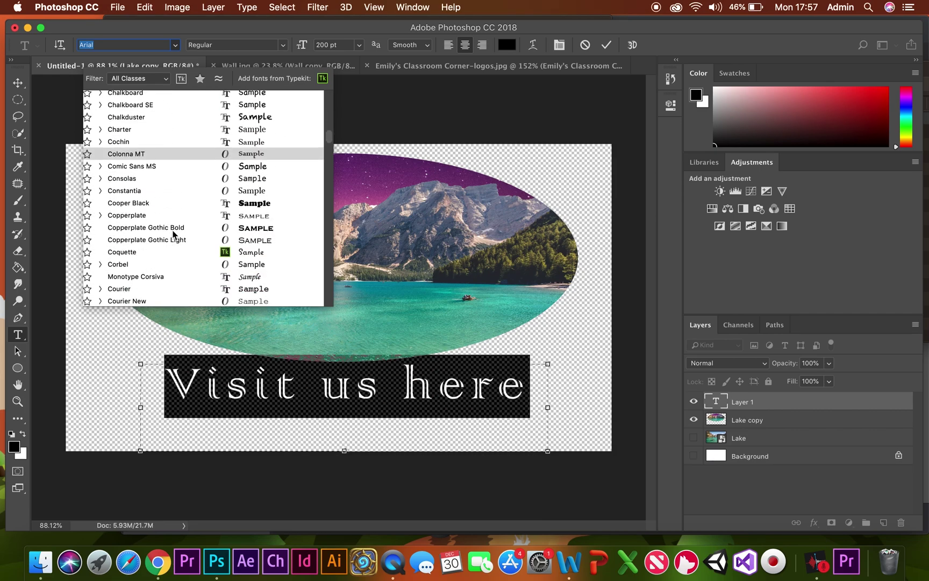
pyautogui.scroll(-20, 167, 242)
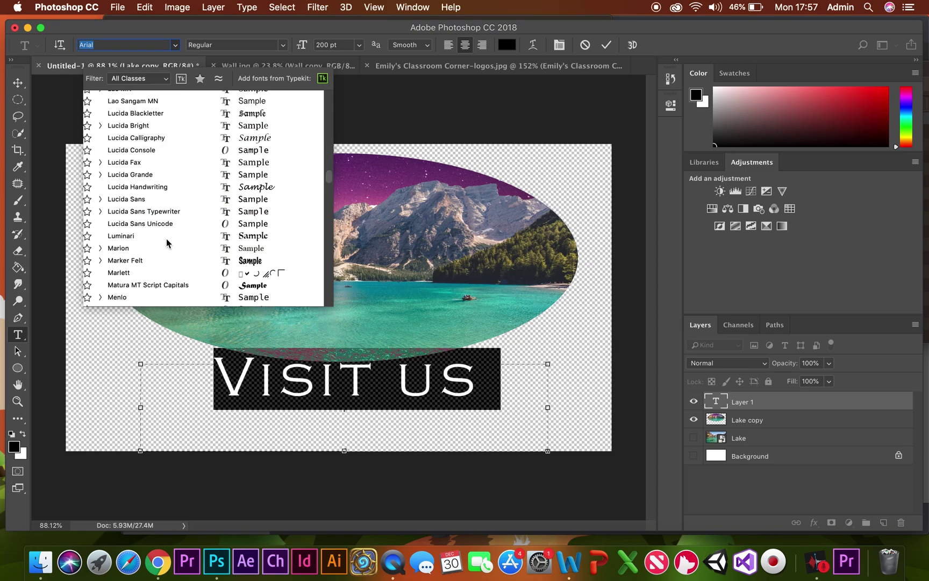
pyautogui.scroll(-8, 167, 242)
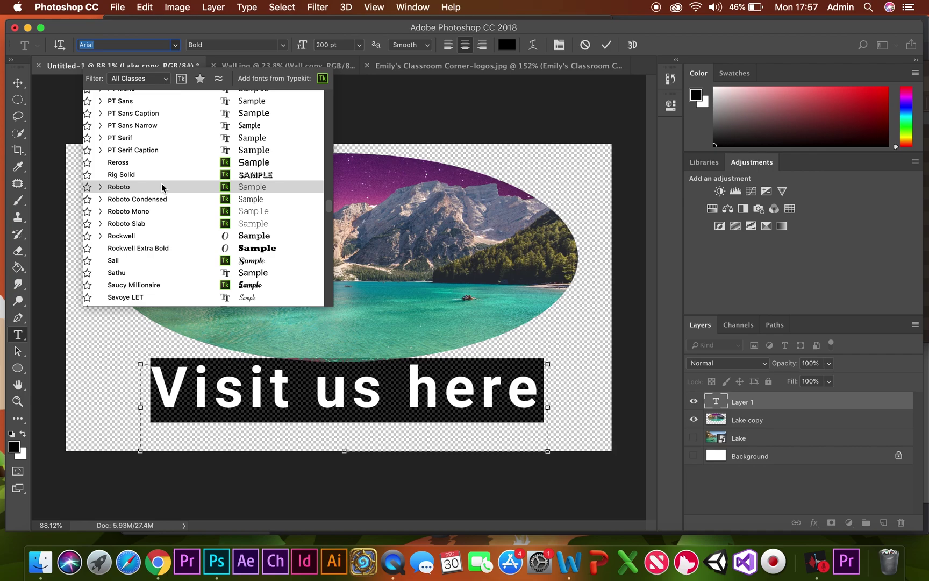
pyautogui.click(162, 187)
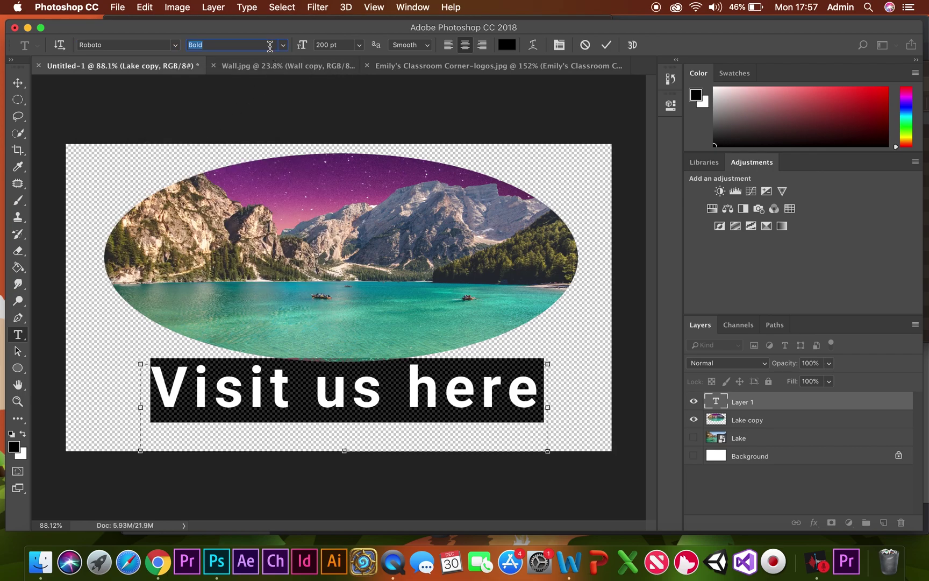
pyautogui.click(283, 45)
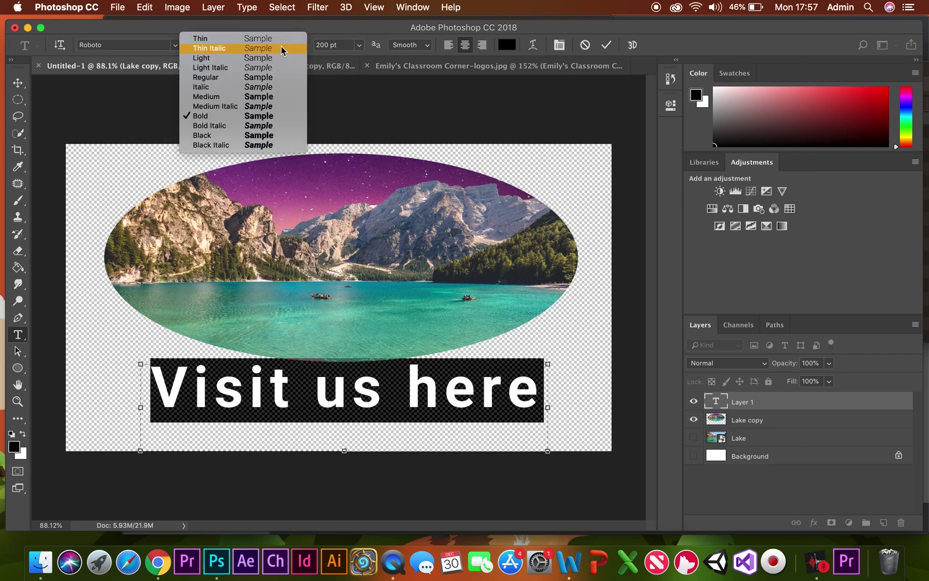
pyautogui.click(219, 98)
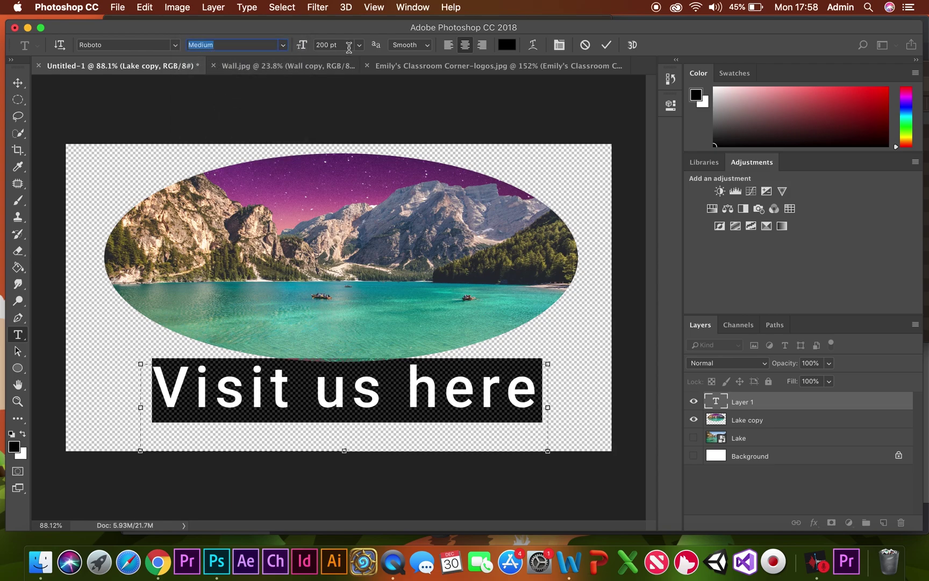
# - Set anti-aliasing to Sharp, leaving the text colour black
pyautogui.click(412, 46)
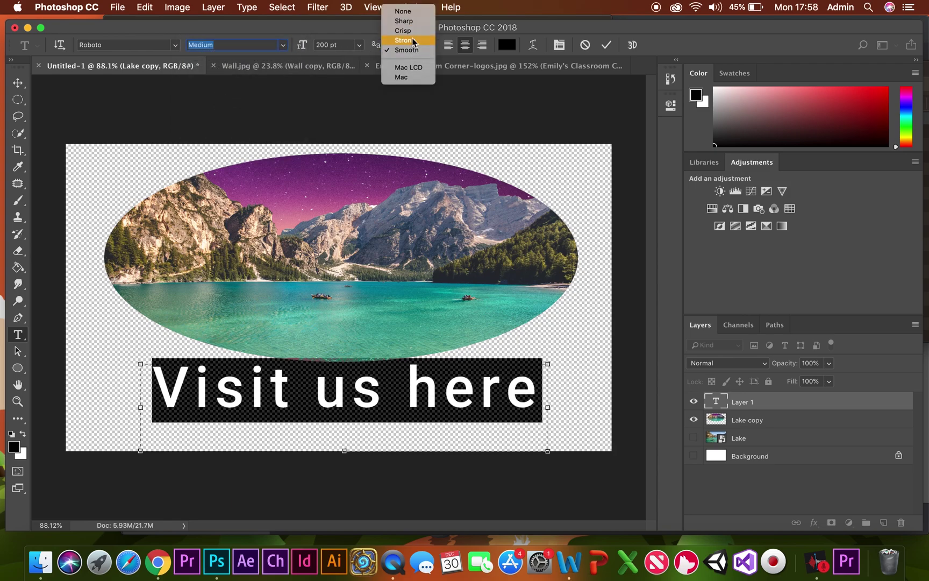
pyautogui.click(413, 22)
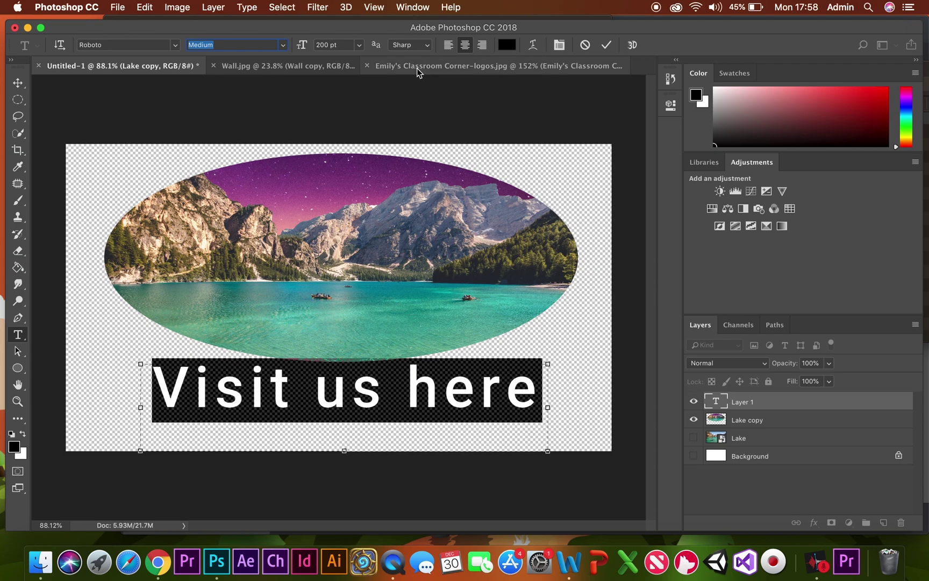
pyautogui.click(507, 46)
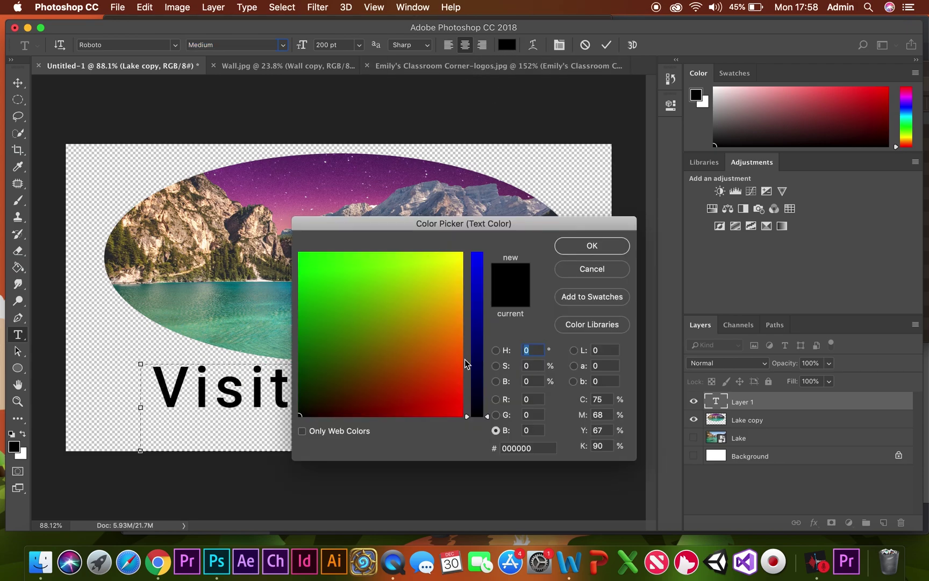
pyautogui.click(592, 269)
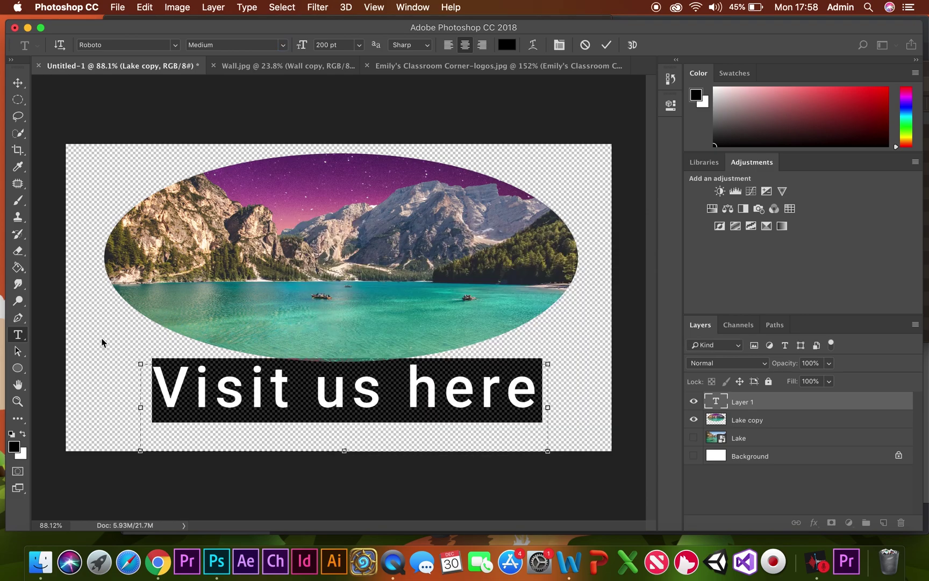
# - Sample a dark purple from the upper starry sky with the Eyedropper
pyautogui.click(18, 166)
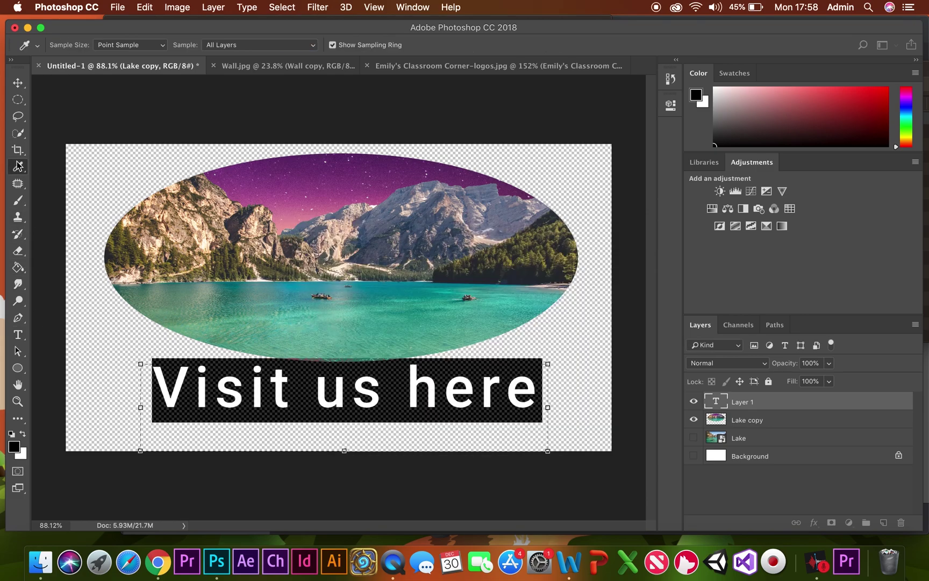
pyautogui.click(302, 185)
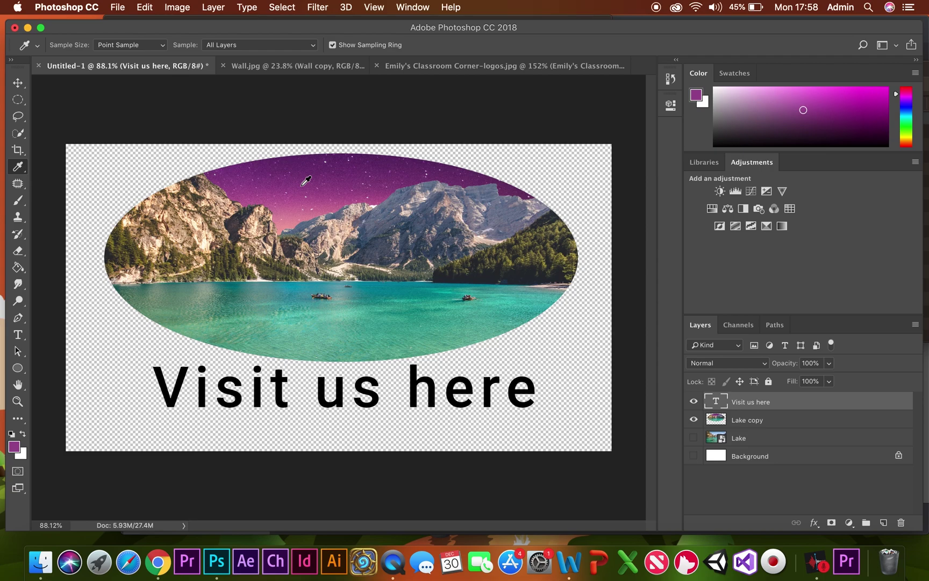
pyautogui.click(405, 169)
# - Colour the whole 'Visit us here' text with the sampled purple
pyautogui.click(24, 85)
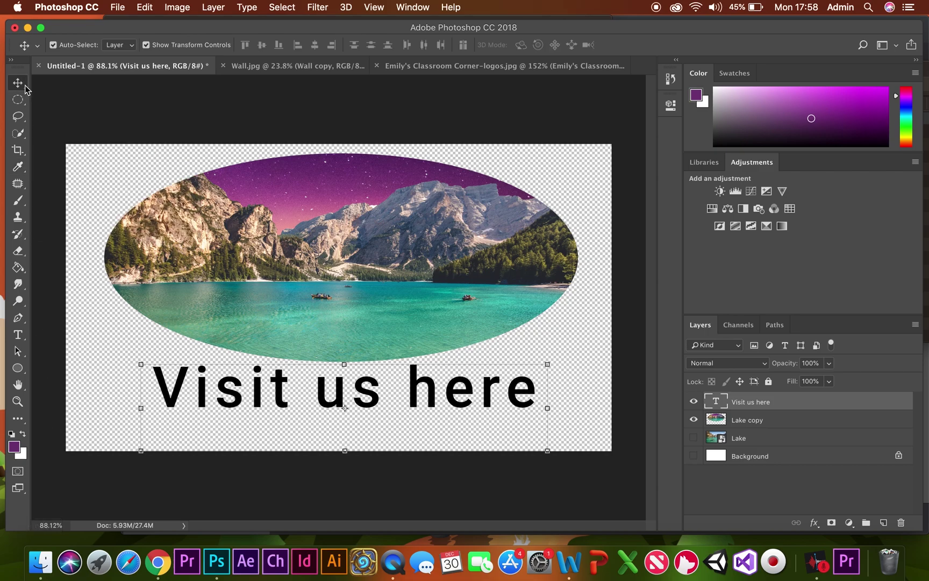
pyautogui.click(18, 335)
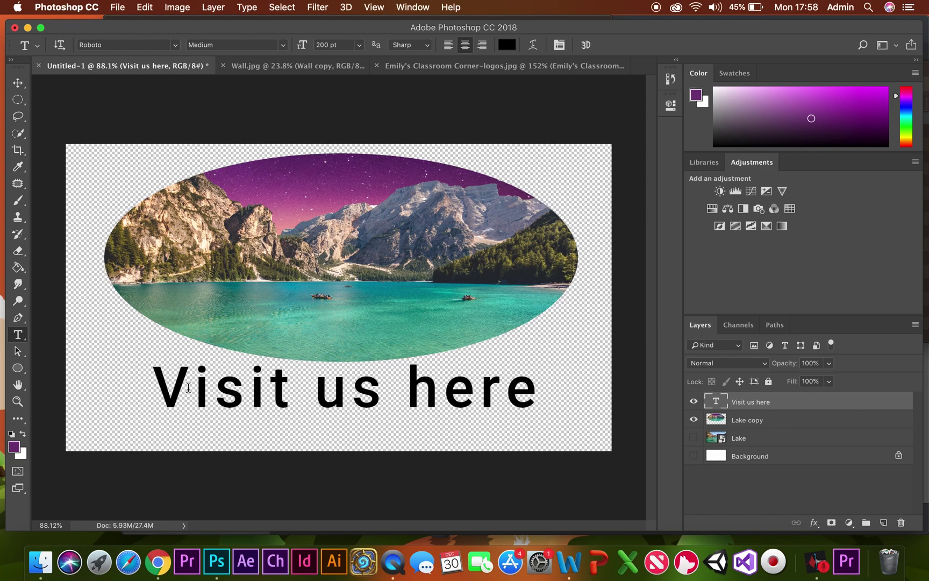
pyautogui.click(188, 387)
pyautogui.keyDown('shift'); pyautogui.click(535, 389); pyautogui.keyUp('shift')
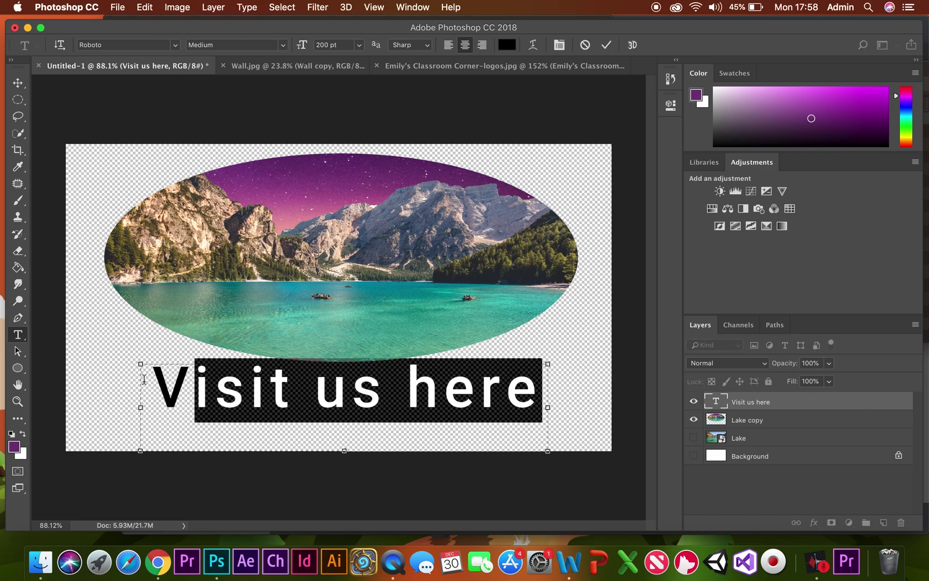
pyautogui.keyDown('shift'); pyautogui.click(144, 379); pyautogui.keyUp('shift')
pyautogui.click(507, 45)
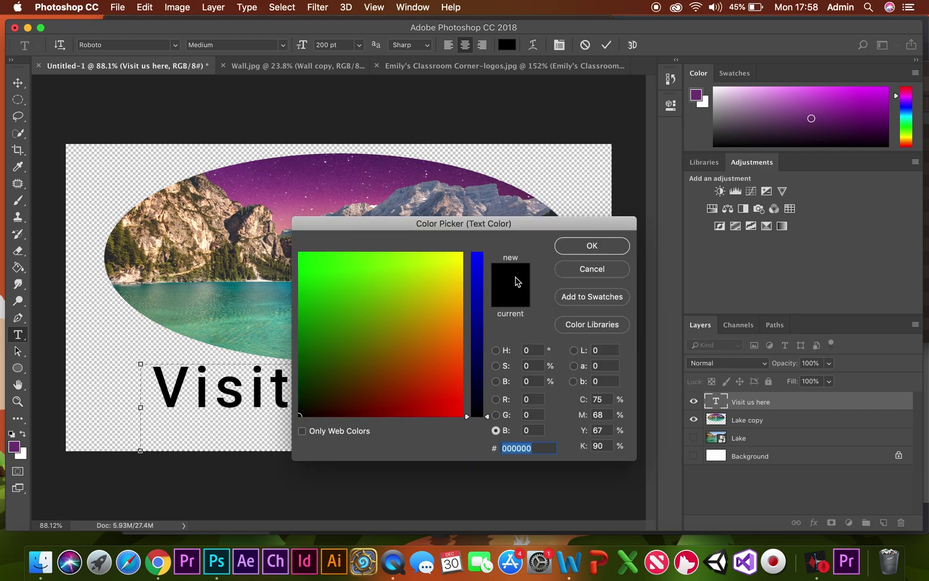
pyautogui.click(592, 324)
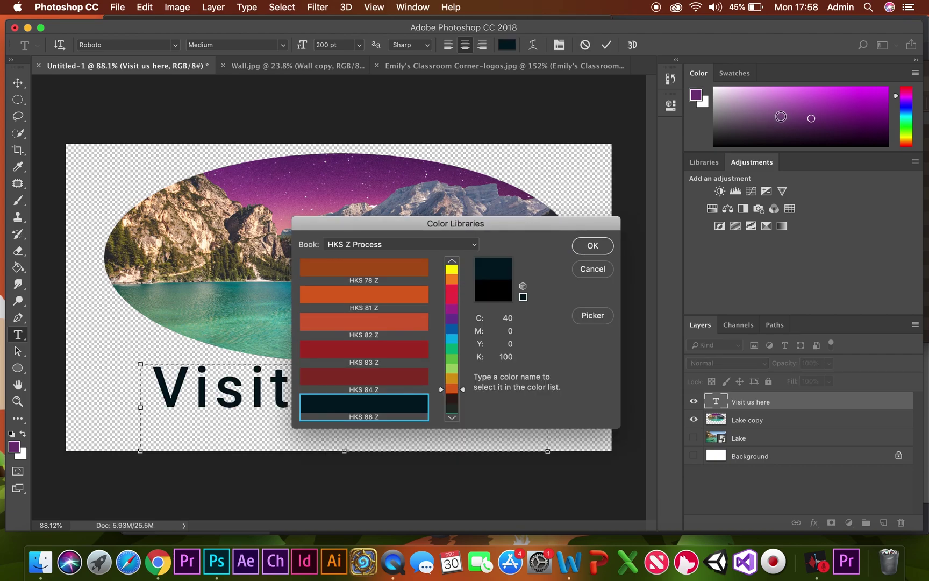
pyautogui.click(592, 269)
pyautogui.click(18, 167)
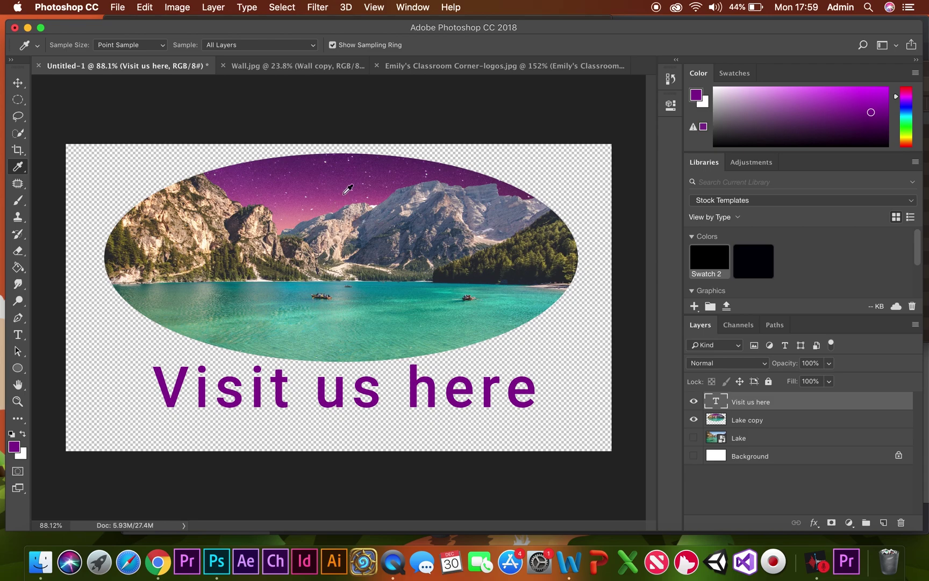
# - Nudge the purple text slightly left and down beneath the oval image
pyautogui.click(18, 82)
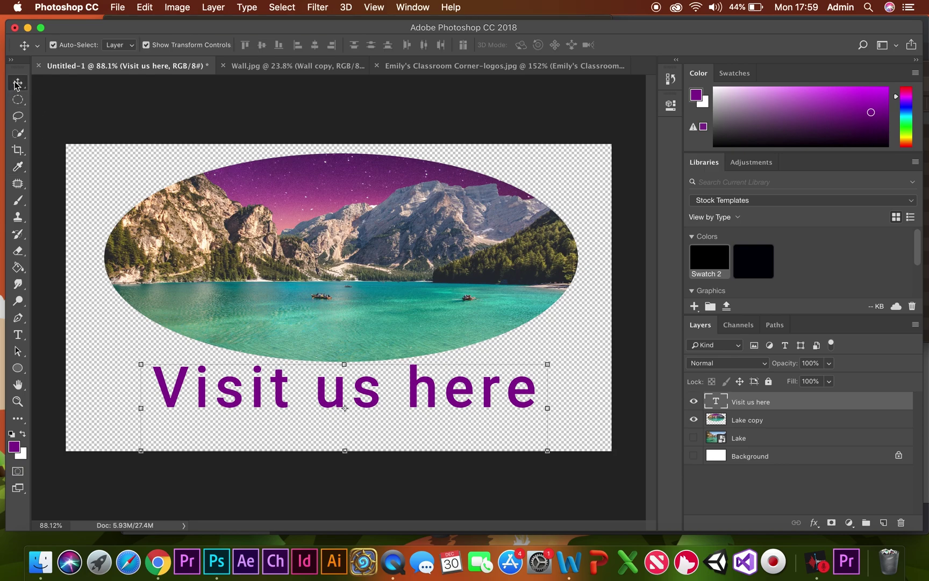
pyautogui.moveTo(233, 392); pyautogui.dragTo(231, 394)
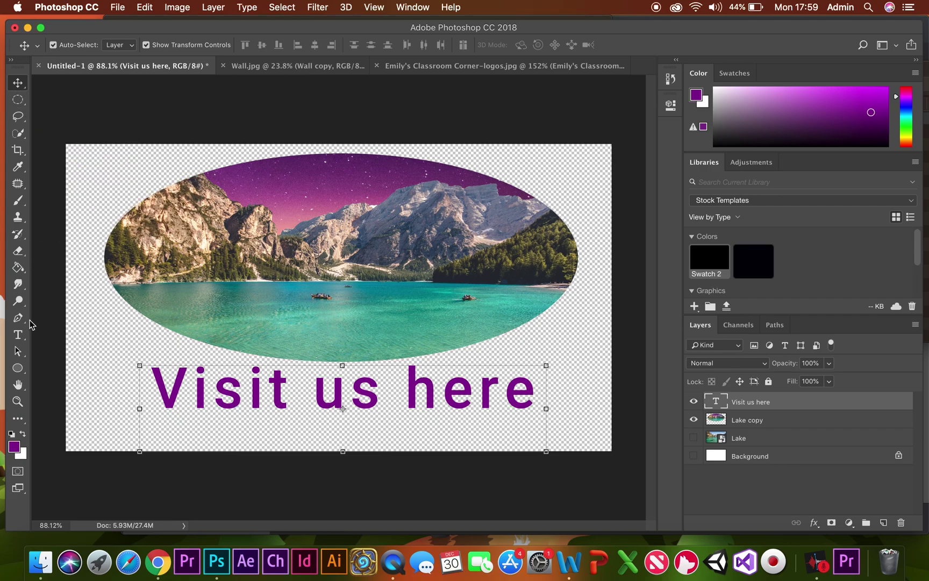
pyautogui.click(22, 336)
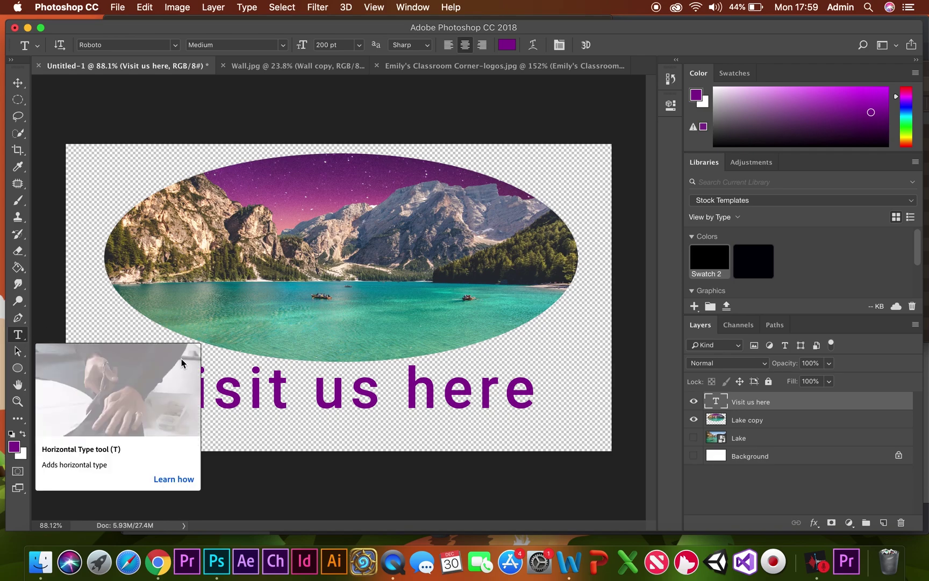
pyautogui.click(244, 382)
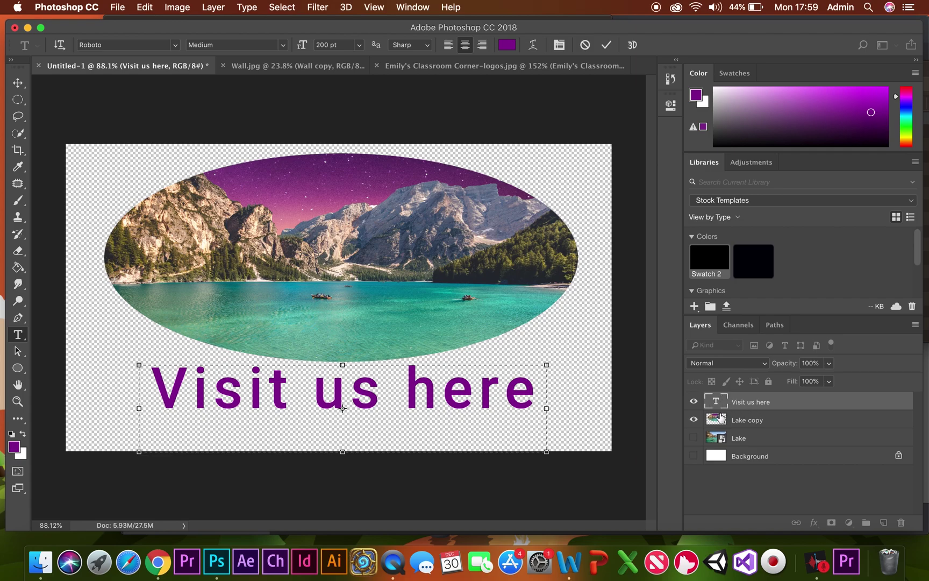
pyautogui.rightClick(747, 401)
# - Convert the 'Visit us here' text layer into a smart object
pyautogui.scroll(-4, 771, 462)
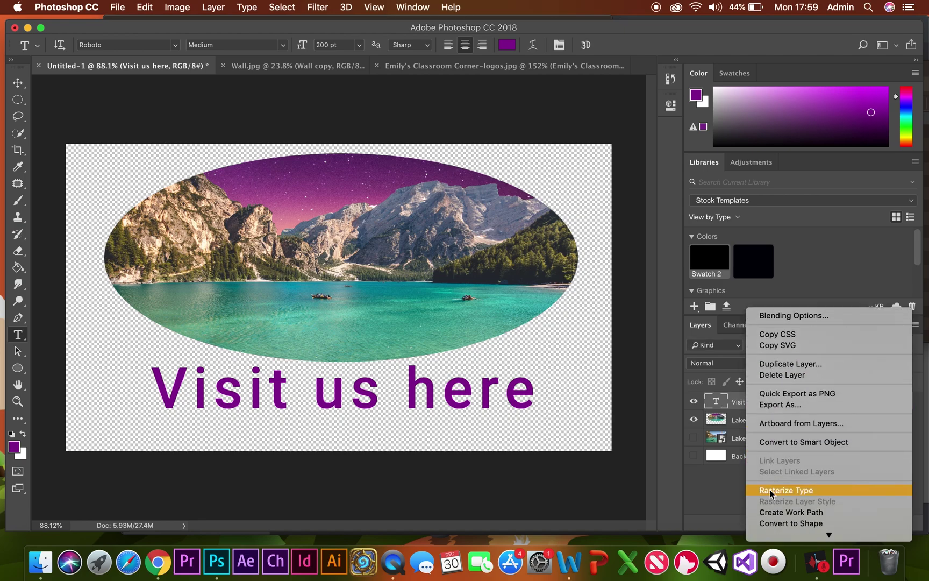
pyautogui.click(782, 444)
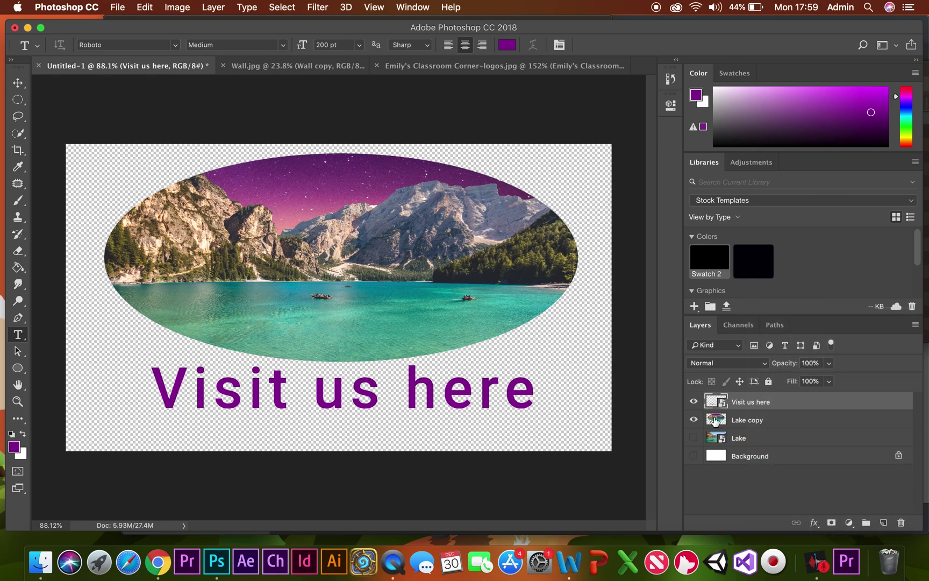
pyautogui.click(245, 384)
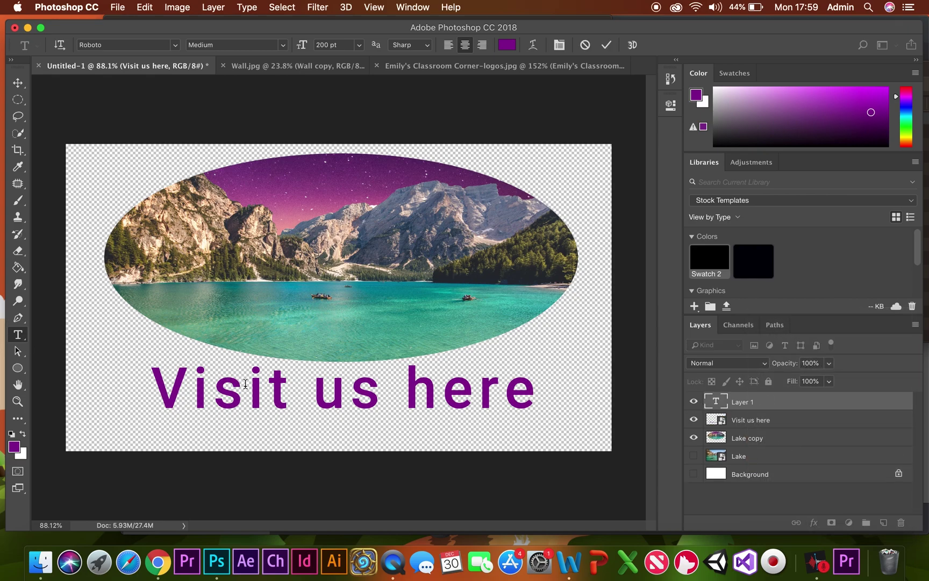
# - Step backward to remove the empty Layer 1 and undo the smart object conversion
pyautogui.click(739, 407)
pyautogui.click(153, 7)
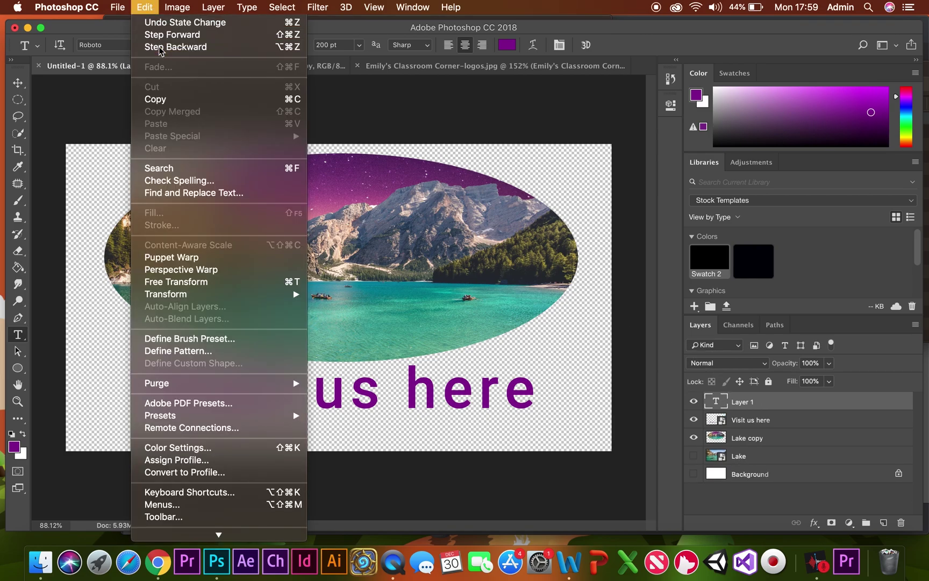
pyautogui.click(159, 47)
pyautogui.click(145, 7)
pyautogui.click(159, 47)
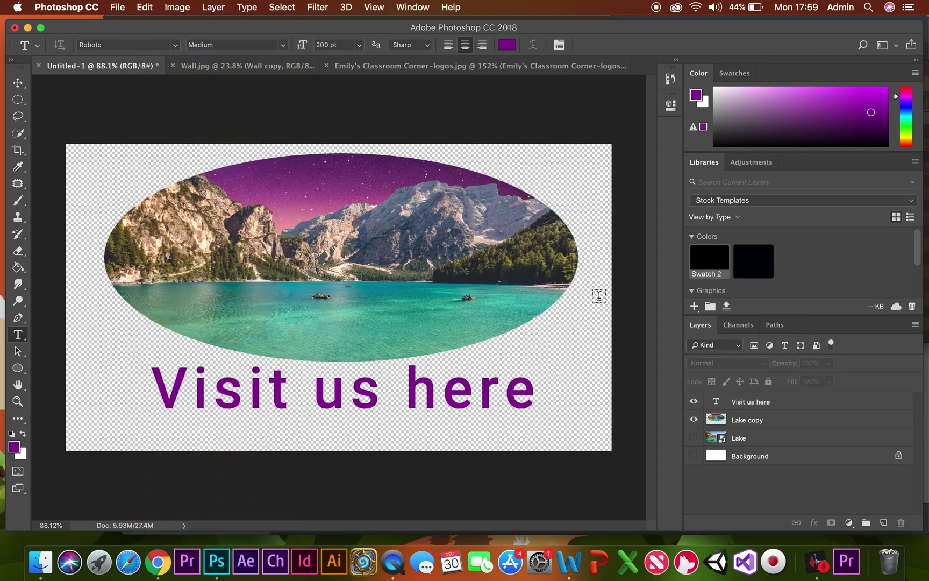
pyautogui.click(764, 404)
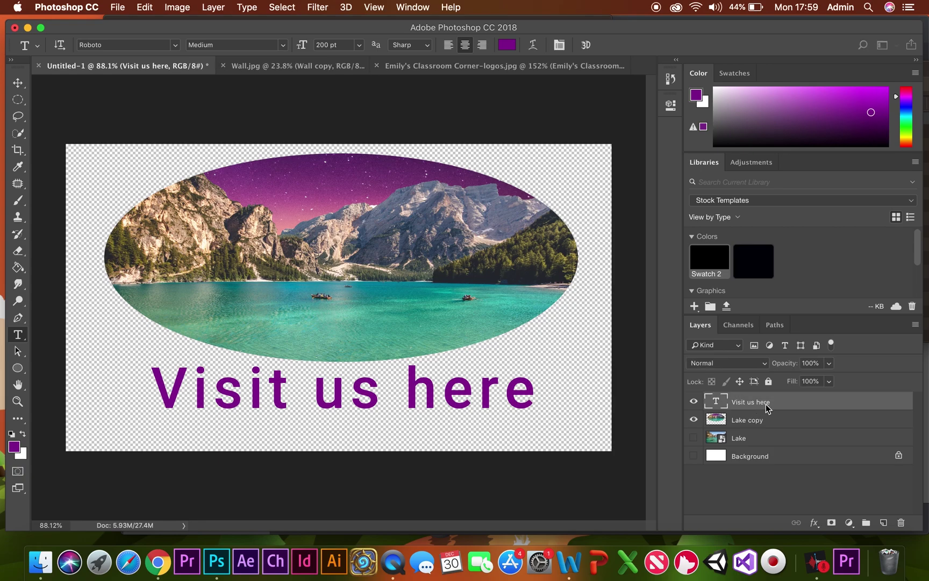
pyautogui.rightClick(735, 401)
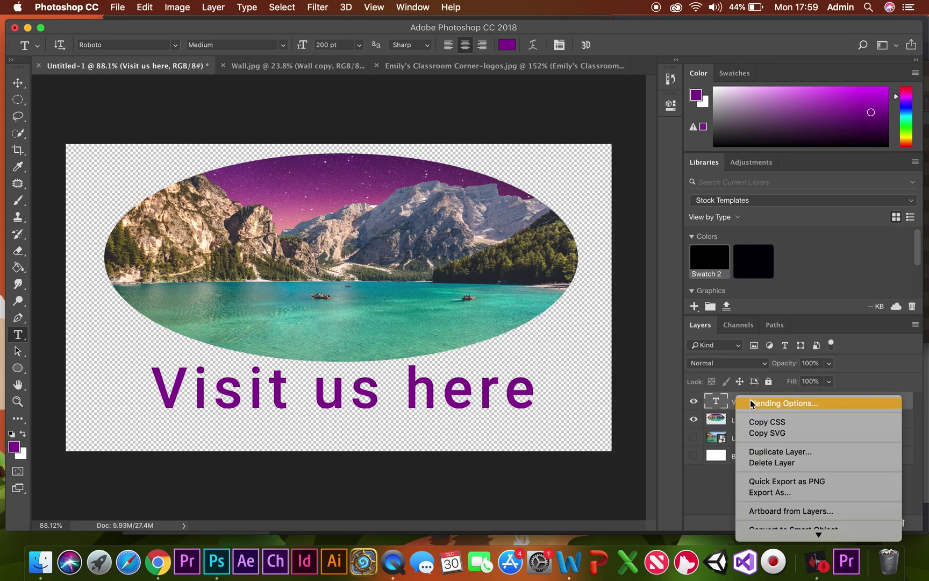
# - Give the text an 8 px inside stroke in purple ANPA 728-0 AdPro
pyautogui.click(751, 404)
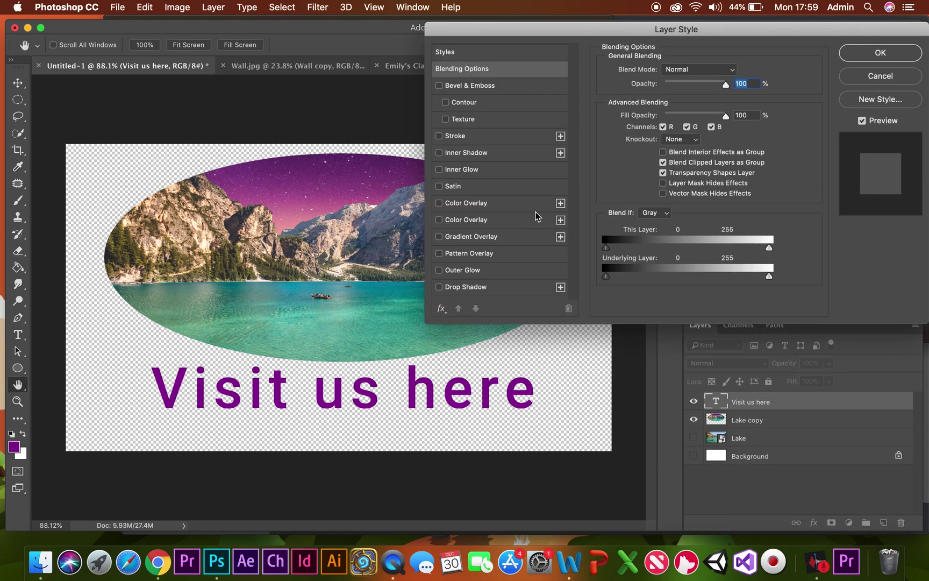
pyautogui.click(438, 136)
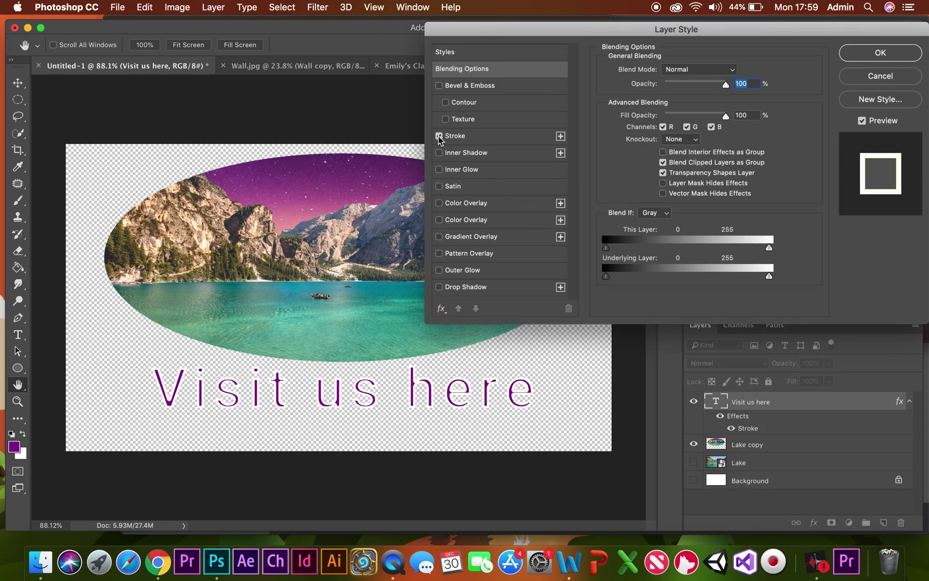
pyautogui.click(460, 138)
pyautogui.click(634, 165)
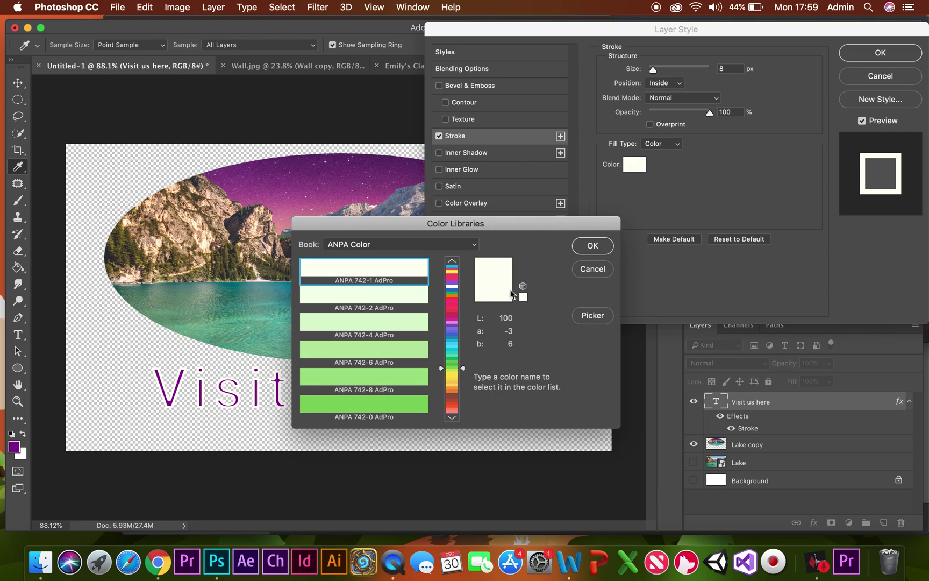
pyautogui.click(452, 307)
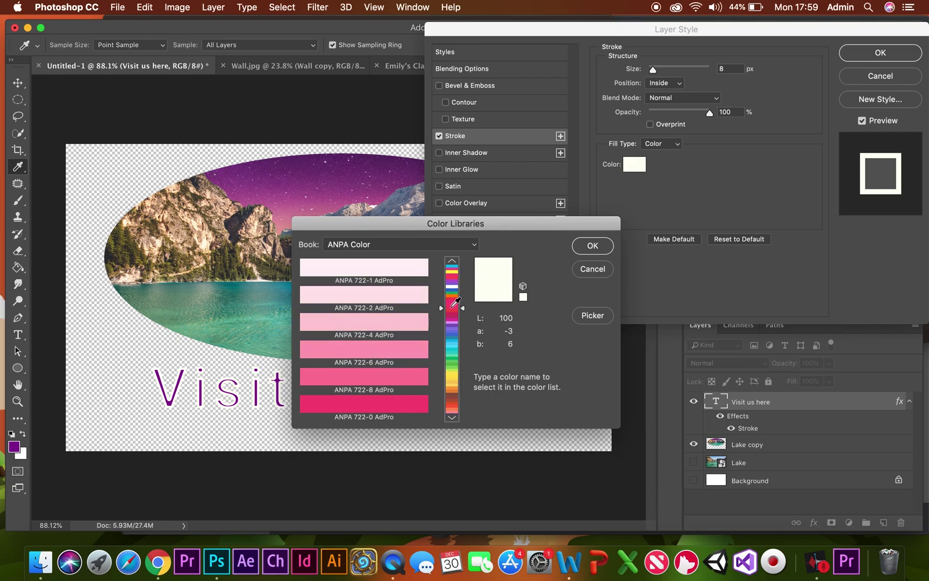
pyautogui.click(413, 408)
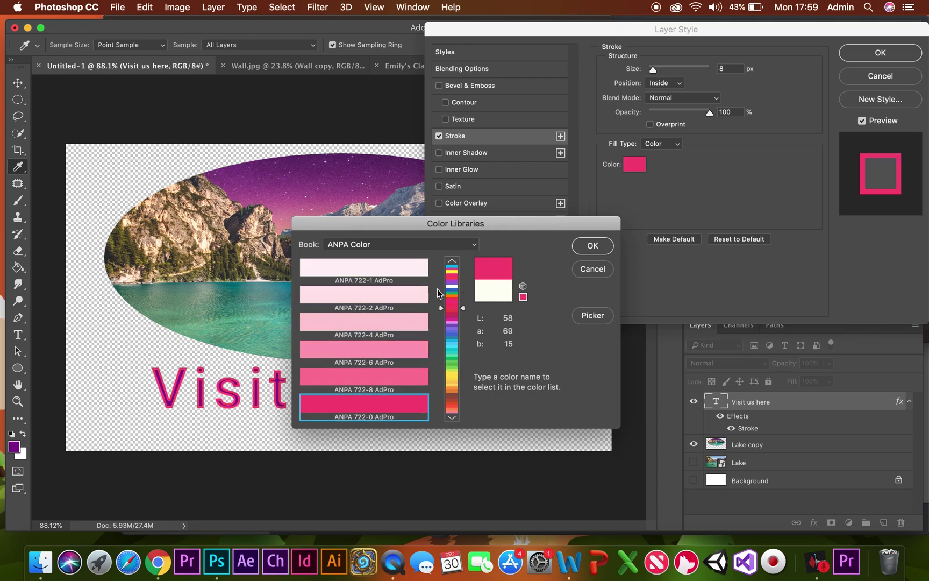
pyautogui.click(457, 310)
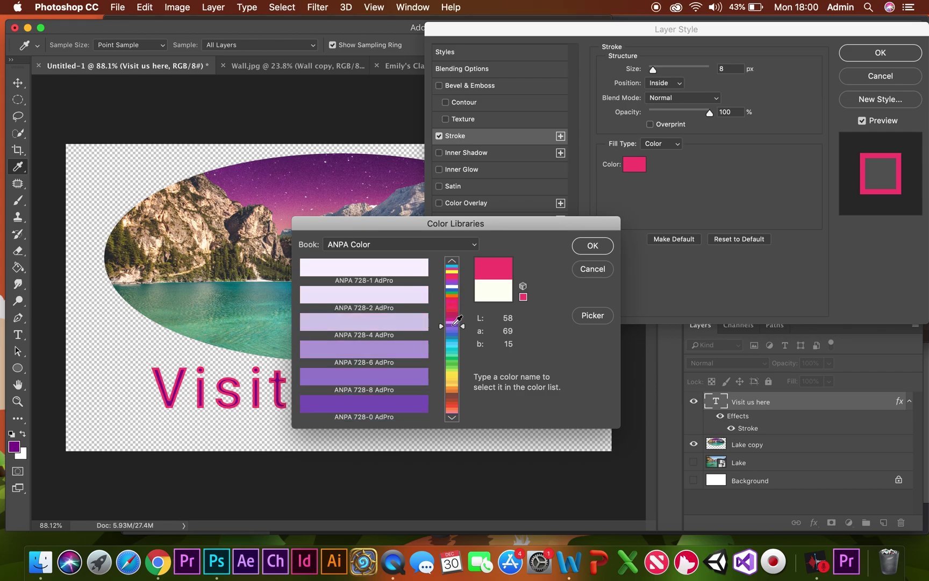
pyautogui.click(405, 404)
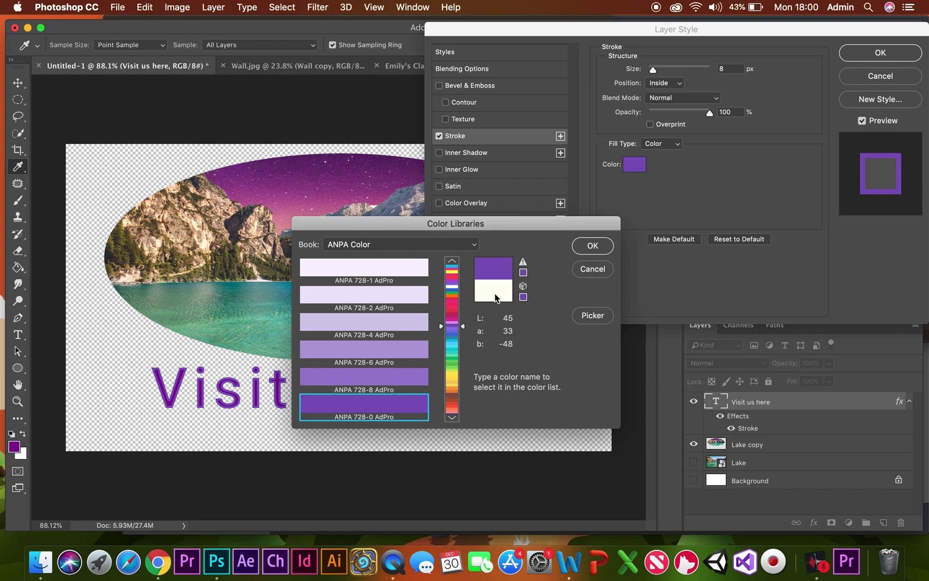
pyautogui.click(591, 245)
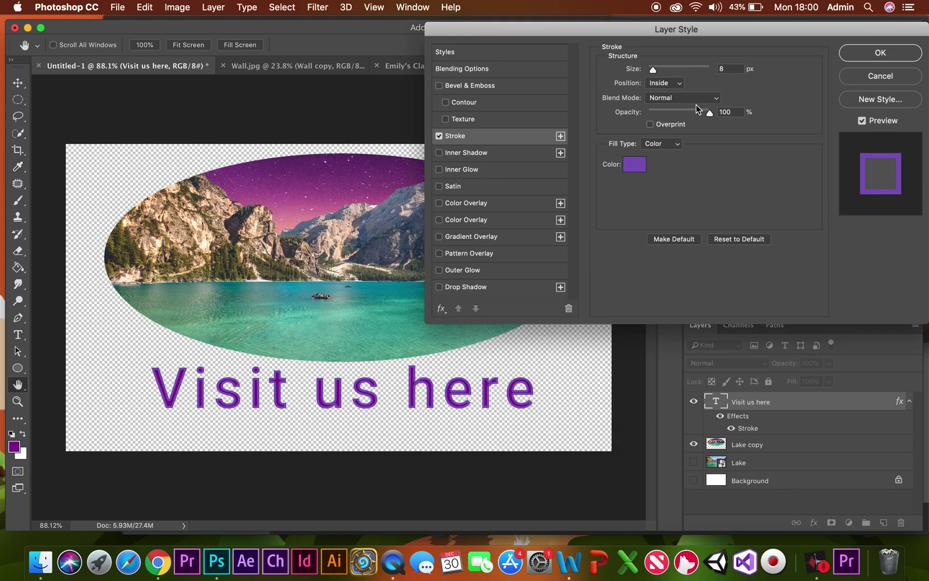
# - Make the stroke 2 px, positioned outside, at 100% opacity
pyautogui.click(679, 112)
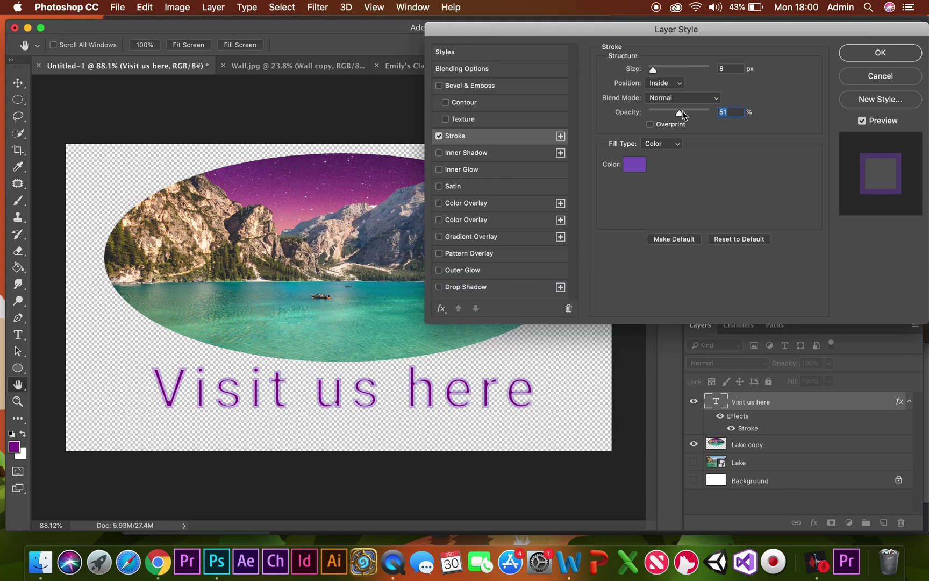
pyautogui.moveTo(680, 112); pyautogui.dragTo(714, 112)
pyautogui.moveTo(653, 70); pyautogui.dragTo(648, 71)
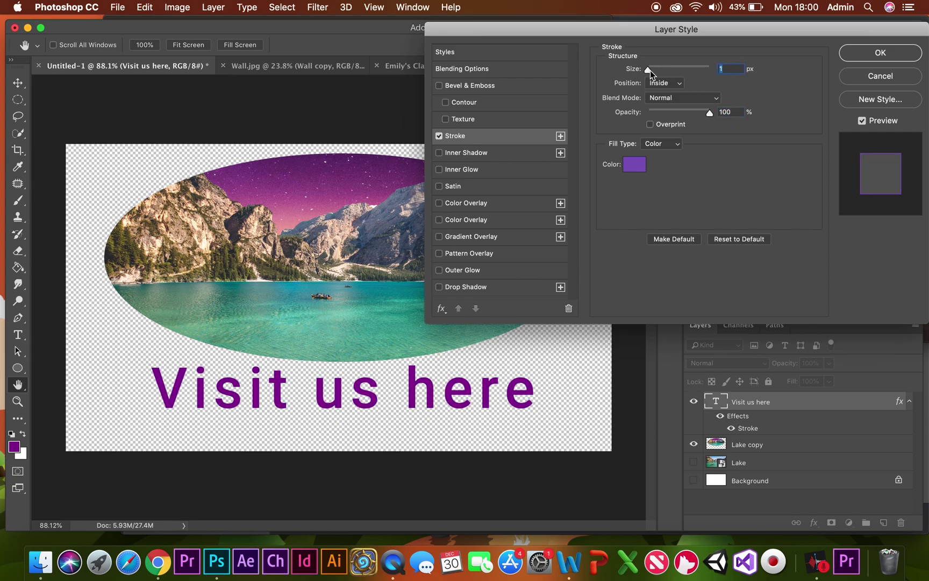
pyautogui.click(673, 85)
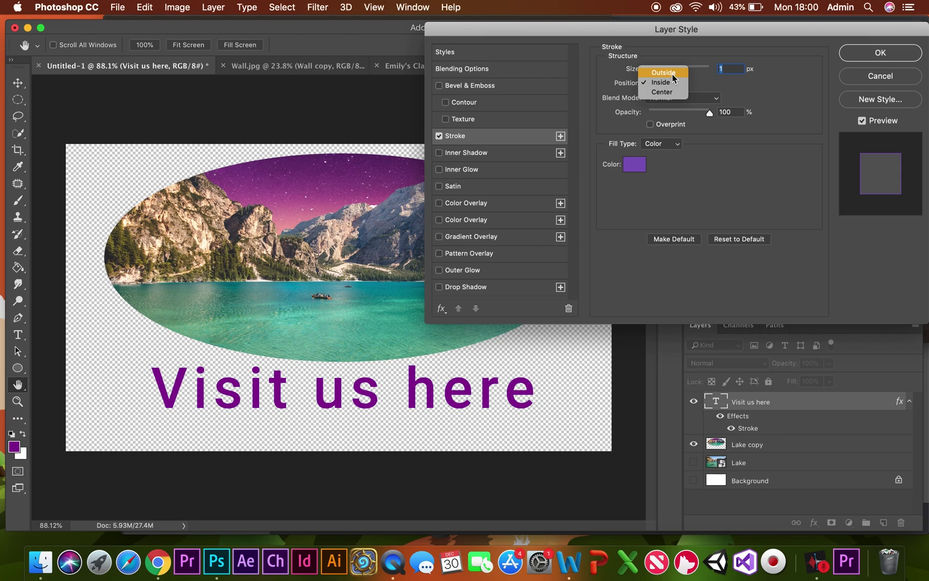
pyautogui.click(673, 72)
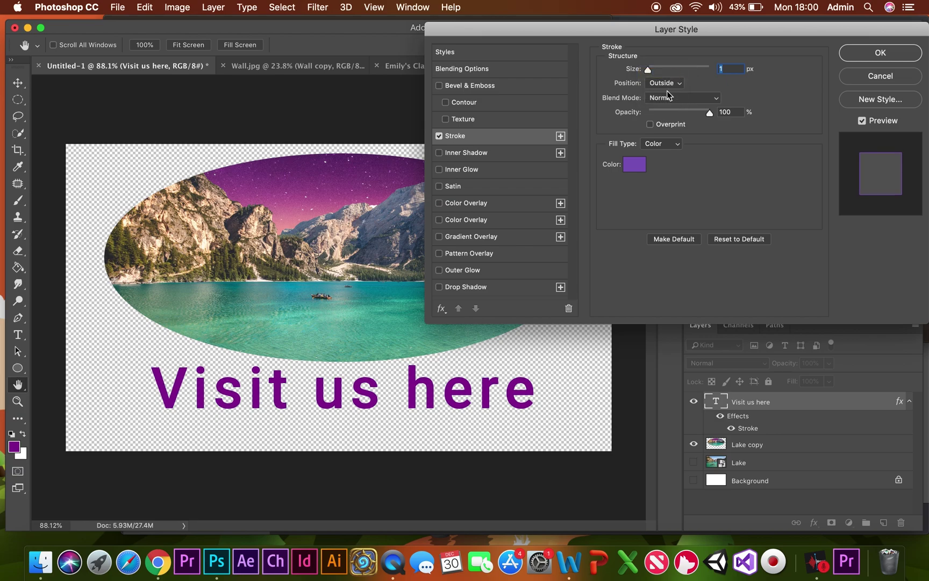
pyautogui.moveTo(648, 70); pyautogui.dragTo(648, 70)
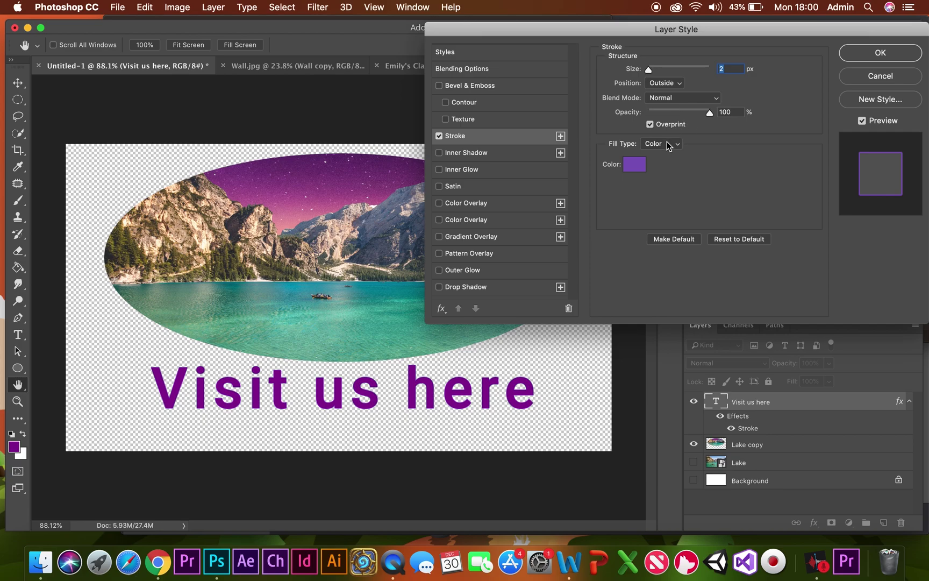
# - Fill the stroke with a black-to-white gradient angled at -179°
pyautogui.click(668, 145)
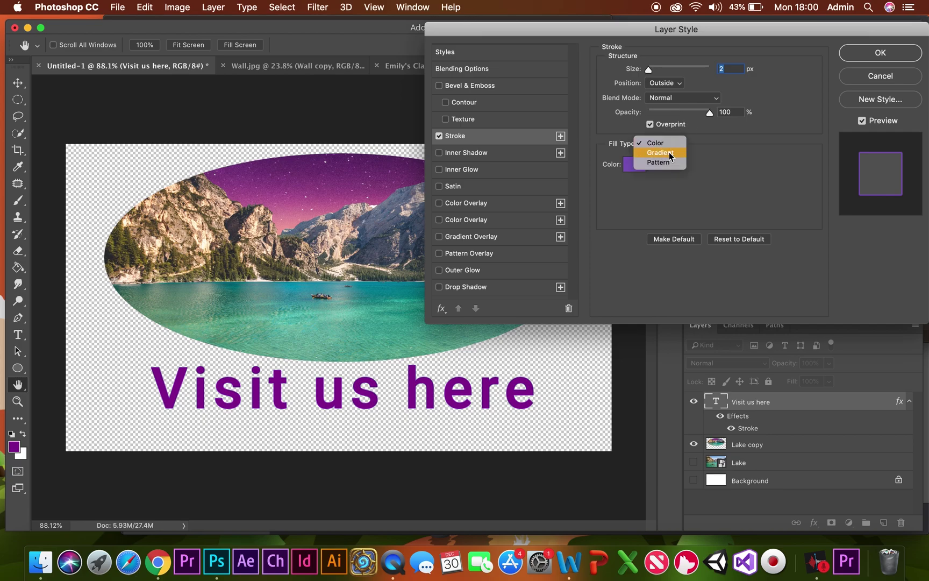
pyautogui.click(668, 154)
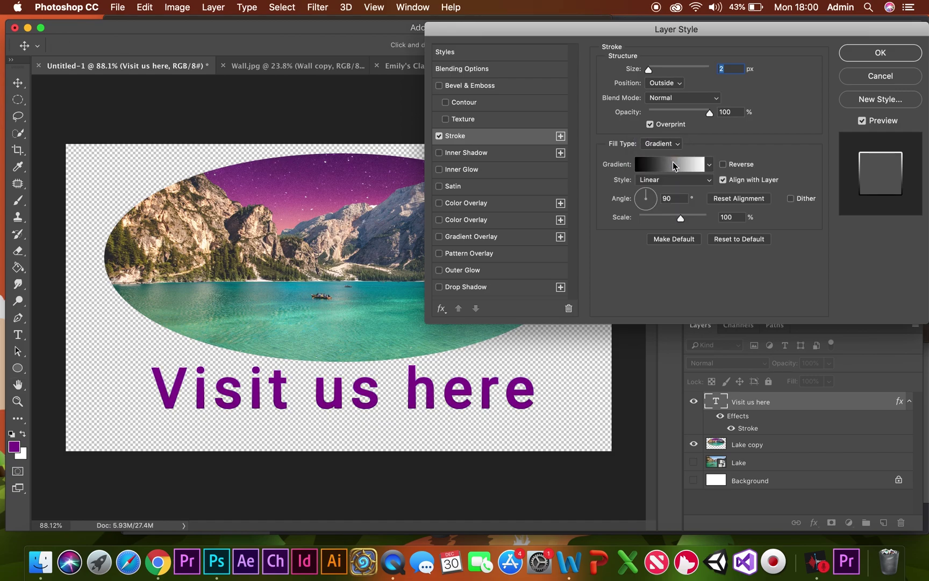
pyautogui.moveTo(652, 200); pyautogui.dragTo(640, 225)
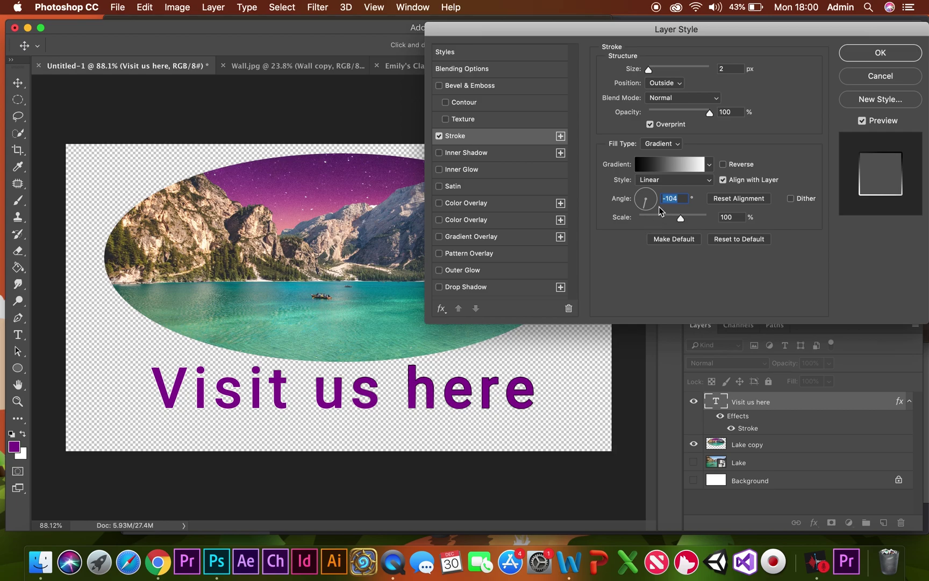
pyautogui.moveTo(660, 211); pyautogui.dragTo(663, 191)
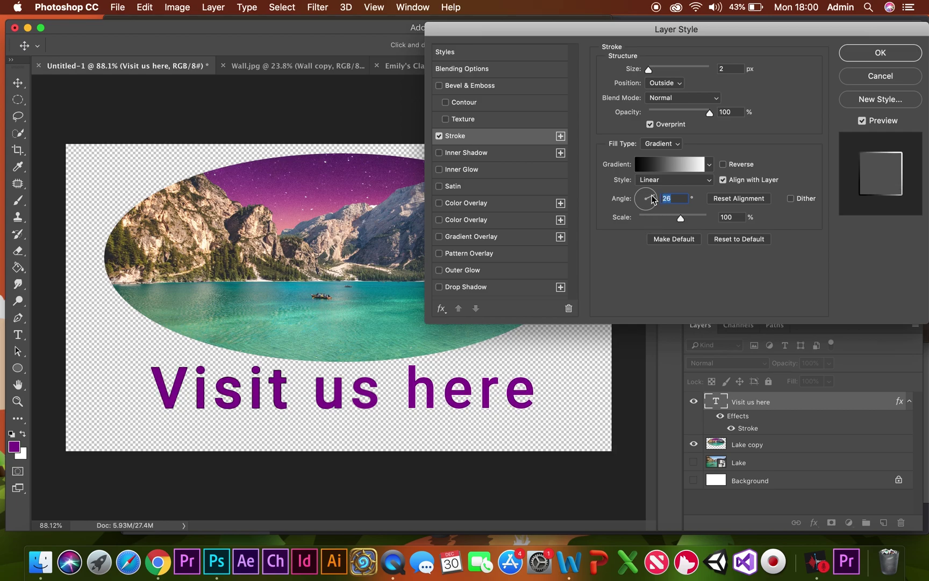
pyautogui.click(636, 199)
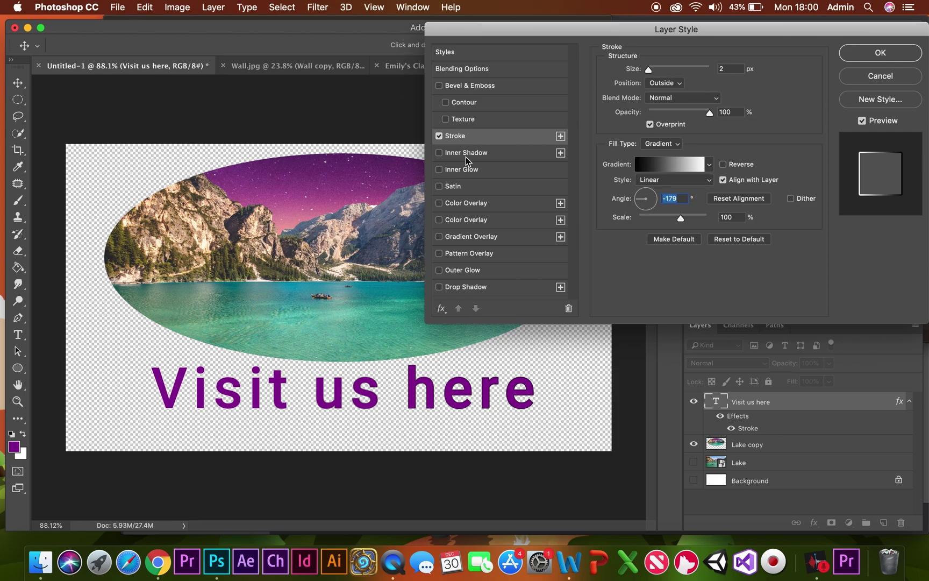
# - Add a drop shadow at 48% opacity and 15 px distance, leaving Inner Glow and Satin off
pyautogui.click(472, 170)
pyautogui.click(472, 186)
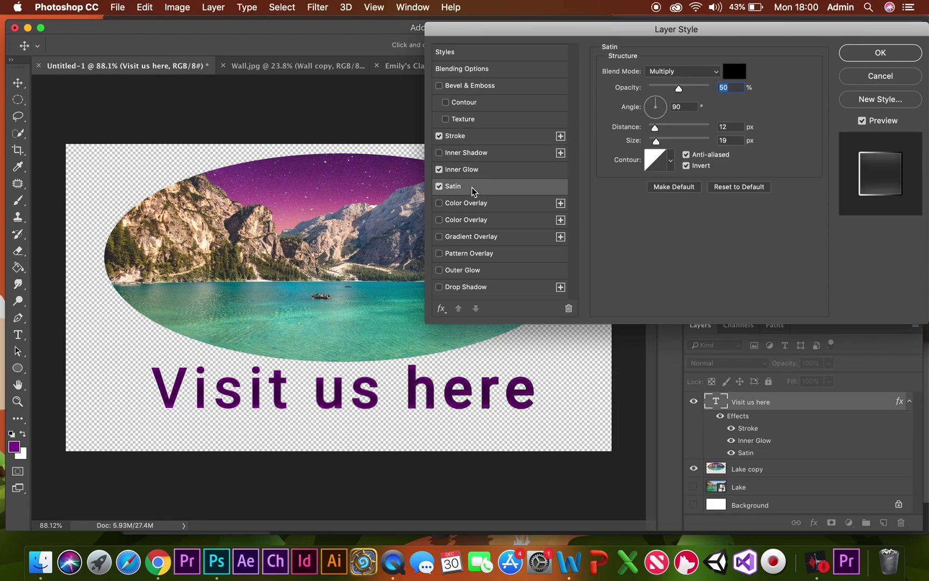
pyautogui.click(439, 186)
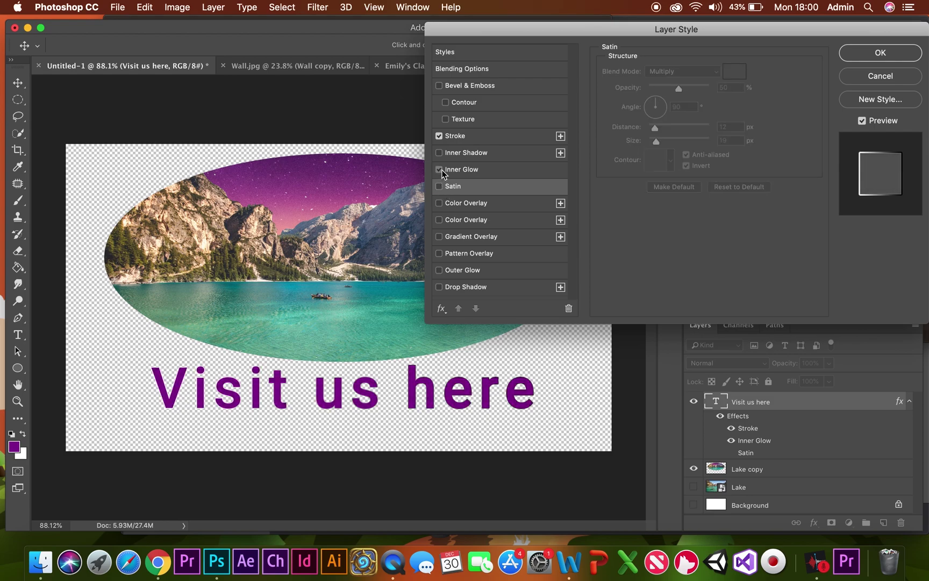
pyautogui.click(440, 170)
pyautogui.click(497, 289)
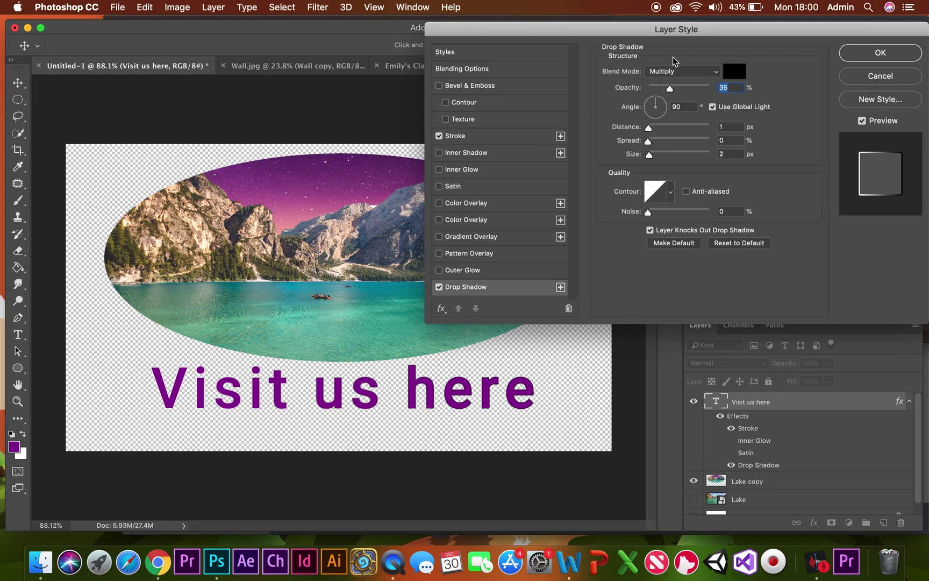
pyautogui.moveTo(670, 92)
pyautogui.mouseDown()
pyautogui.moveTo(686, 93)
pyautogui.moveTo(678, 93)
pyautogui.mouseUp()
pyautogui.moveTo(649, 130)
pyautogui.mouseDown()
pyautogui.moveTo(652, 156)
pyautogui.moveTo(669, 157)
pyautogui.moveTo(653, 157)
pyautogui.moveTo(659, 130)
pyautogui.mouseUp()
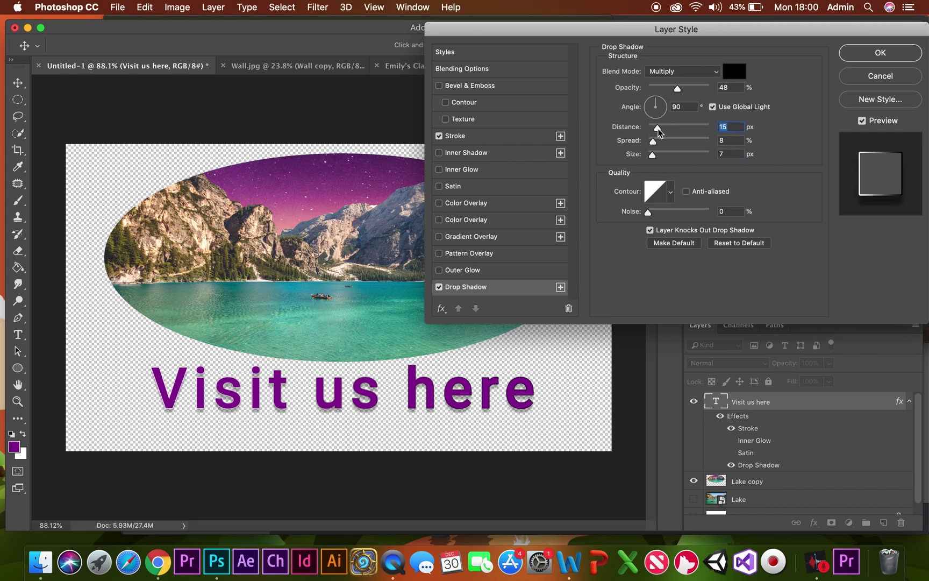
# - Preview several shadow contour presets and keep the Linear contour
pyautogui.click(672, 192)
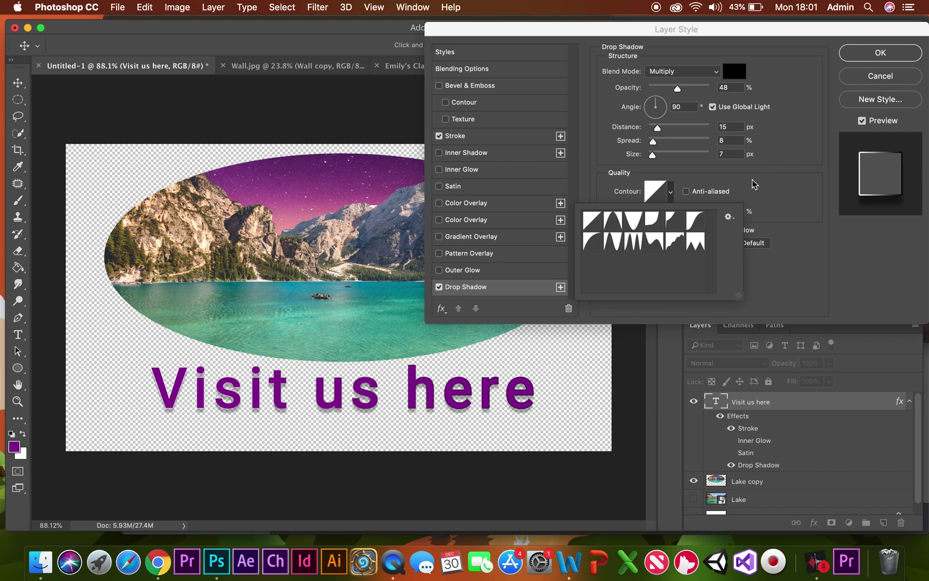
pyautogui.click(696, 242)
pyautogui.click(674, 242)
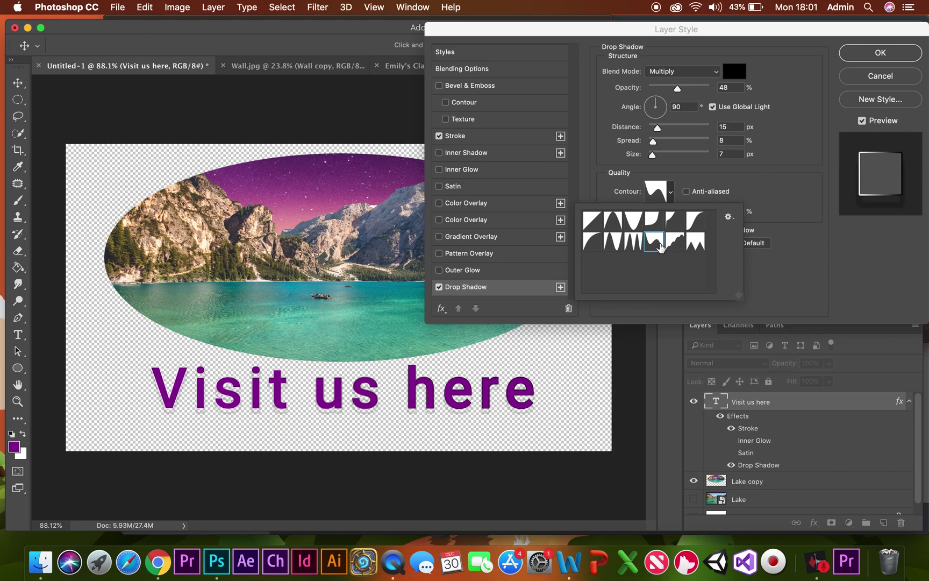
pyautogui.click(653, 243)
pyautogui.click(592, 241)
pyautogui.click(633, 220)
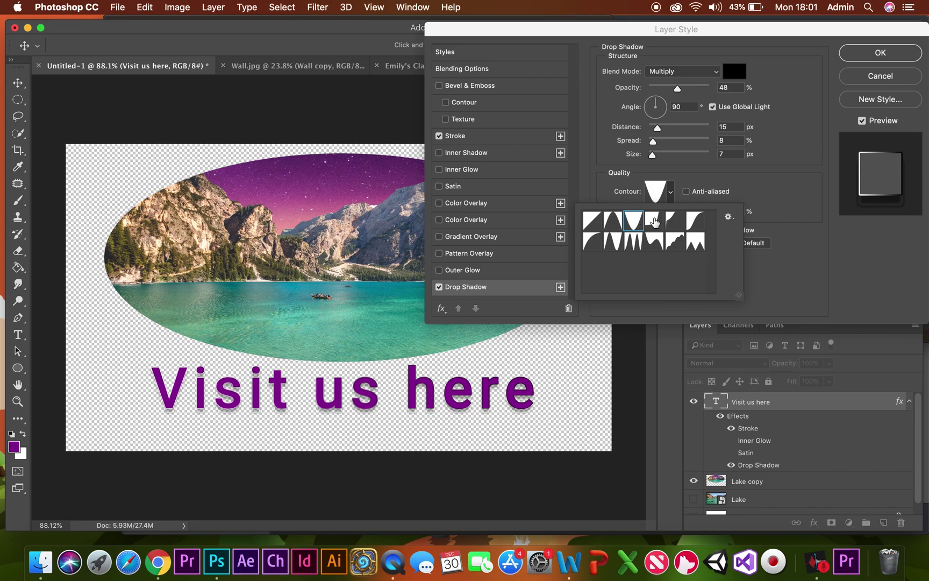
pyautogui.click(653, 220)
pyautogui.click(673, 220)
pyautogui.click(696, 220)
pyautogui.click(620, 223)
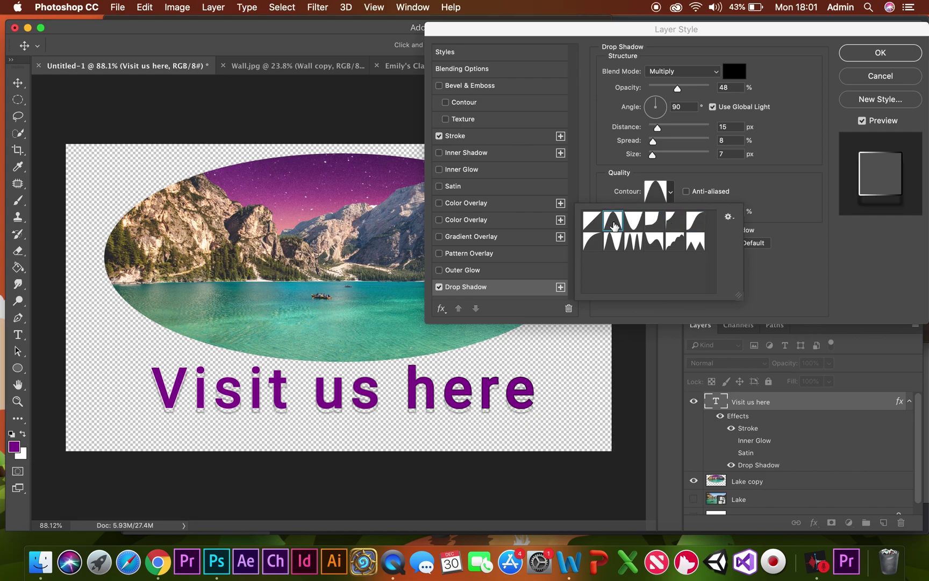
pyautogui.click(592, 224)
pyautogui.click(757, 191)
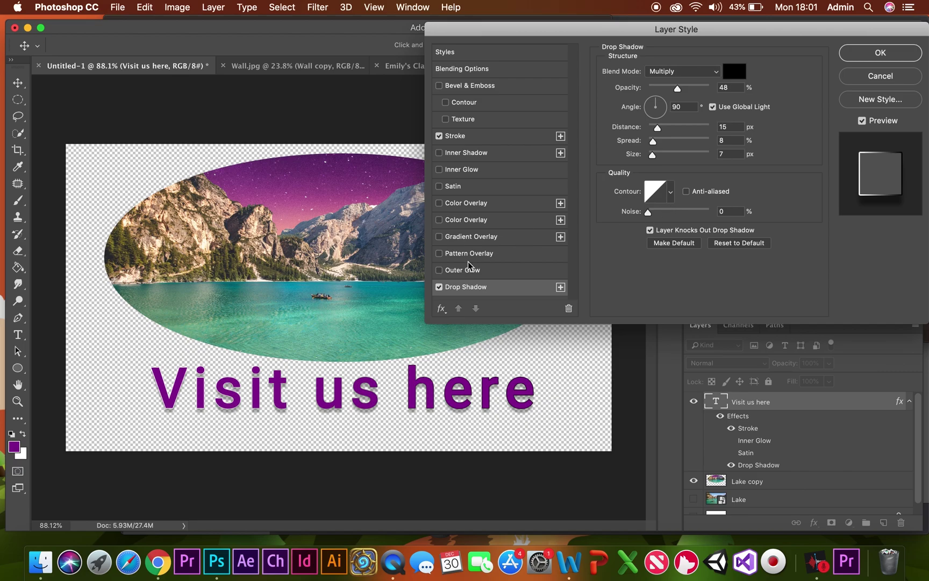
# - Give 'Visit us here' a light purple Outer Glow with 40% spread and 10 px size
pyautogui.click(453, 275)
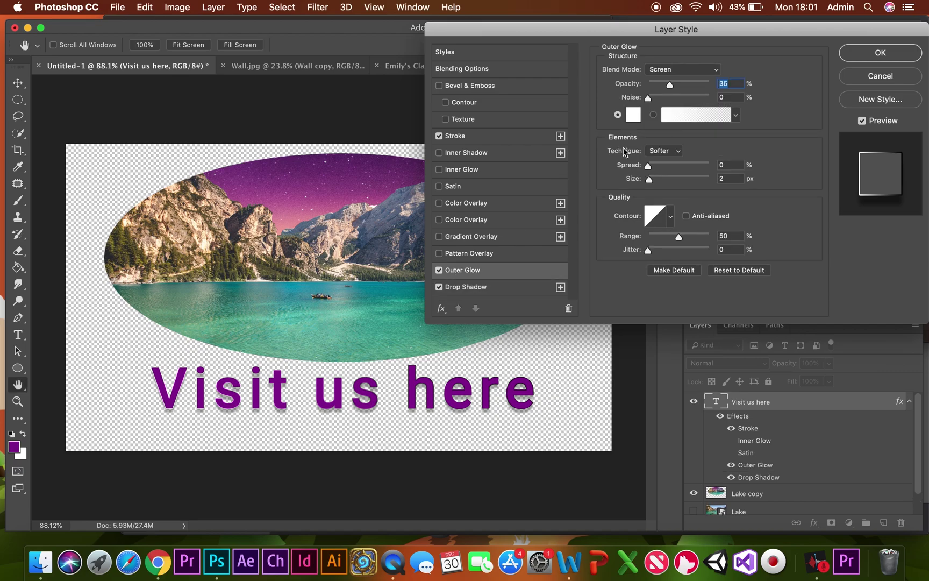
pyautogui.moveTo(648, 164)
pyautogui.mouseDown()
pyautogui.moveTo(671, 179)
pyautogui.moveTo(655, 184)
pyautogui.moveTo(665, 168)
pyautogui.moveTo(657, 168)
pyautogui.mouseUp()
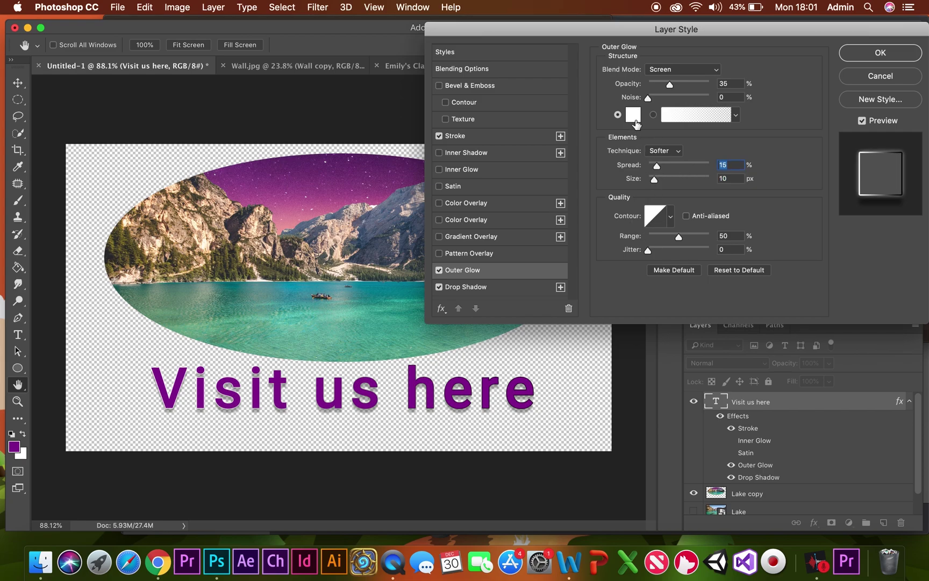
pyautogui.click(634, 119)
pyautogui.click(429, 315)
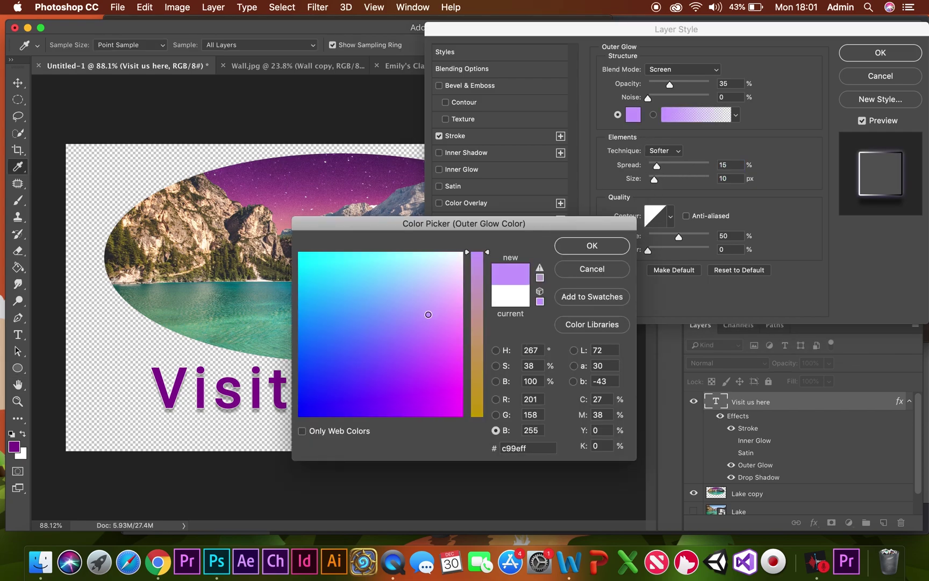
pyautogui.click(582, 250)
pyautogui.moveTo(657, 166)
pyautogui.mouseDown()
pyautogui.moveTo(673, 169)
pyautogui.moveTo(655, 182)
pyautogui.mouseUp()
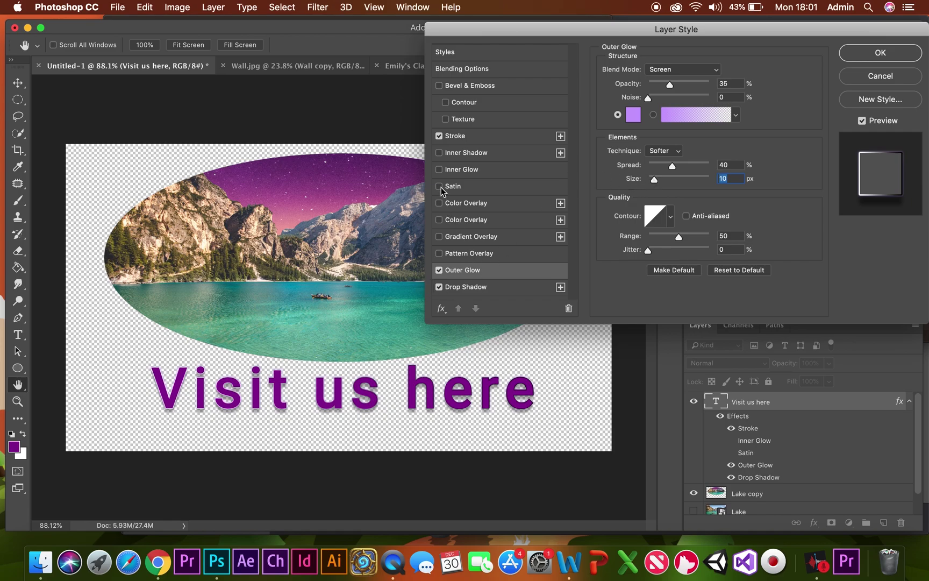
# - Add a Smooth Inner Bevel to 'Visit us here' with 8 px size and 4 px soften
pyautogui.click(450, 87)
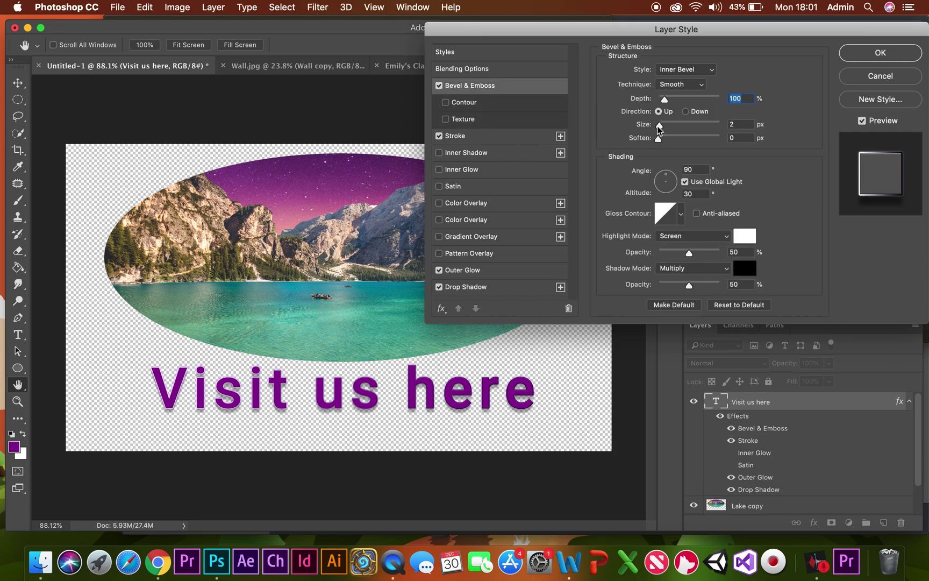
pyautogui.moveTo(660, 127); pyautogui.dragTo(673, 138)
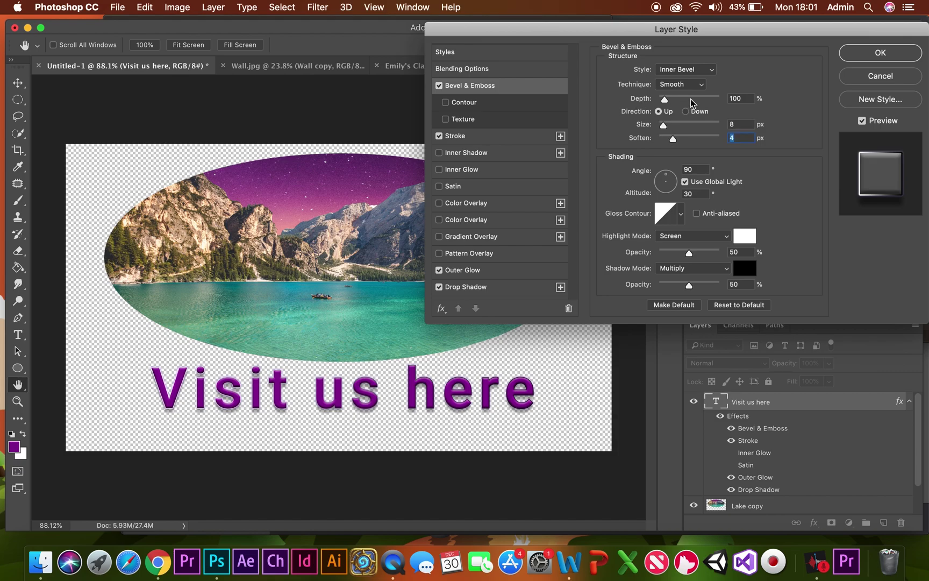
pyautogui.click(692, 70)
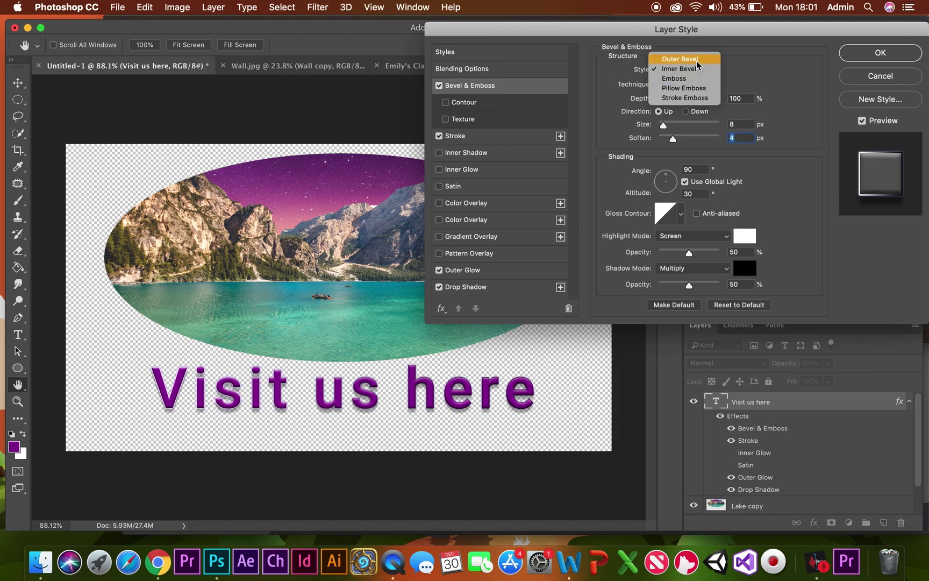
pyautogui.click(744, 68)
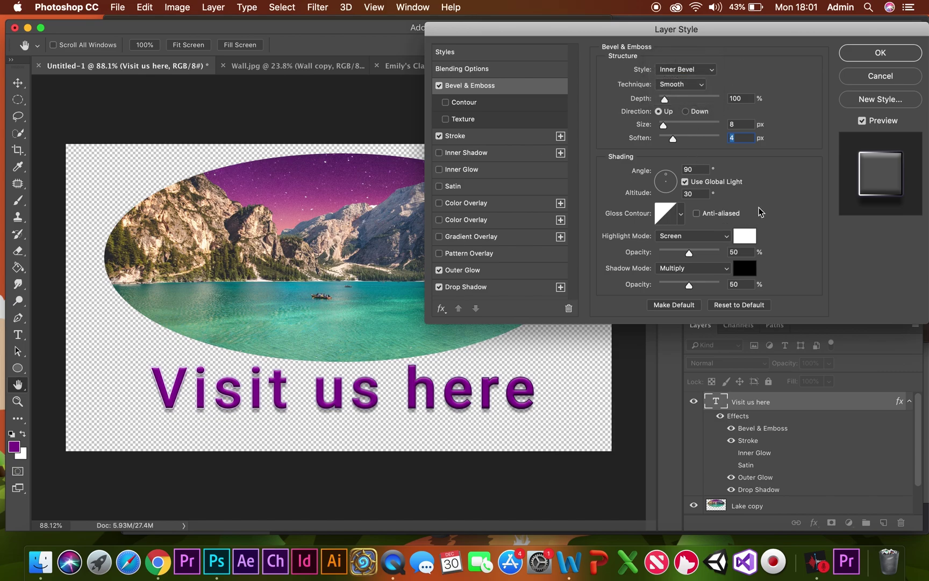
# - Apply the layer style, then hide and re-show the text's effects to compare
pyautogui.click(881, 53)
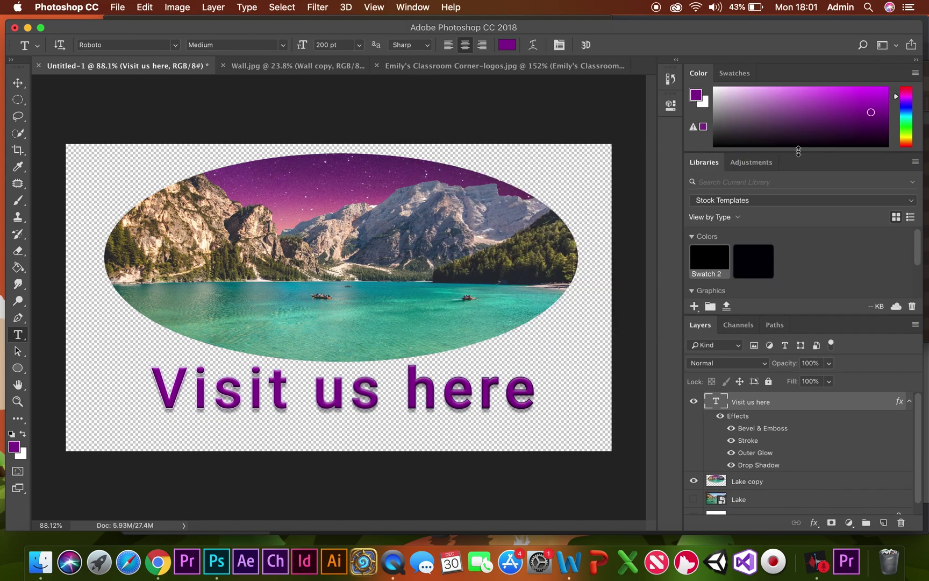
pyautogui.click(720, 416)
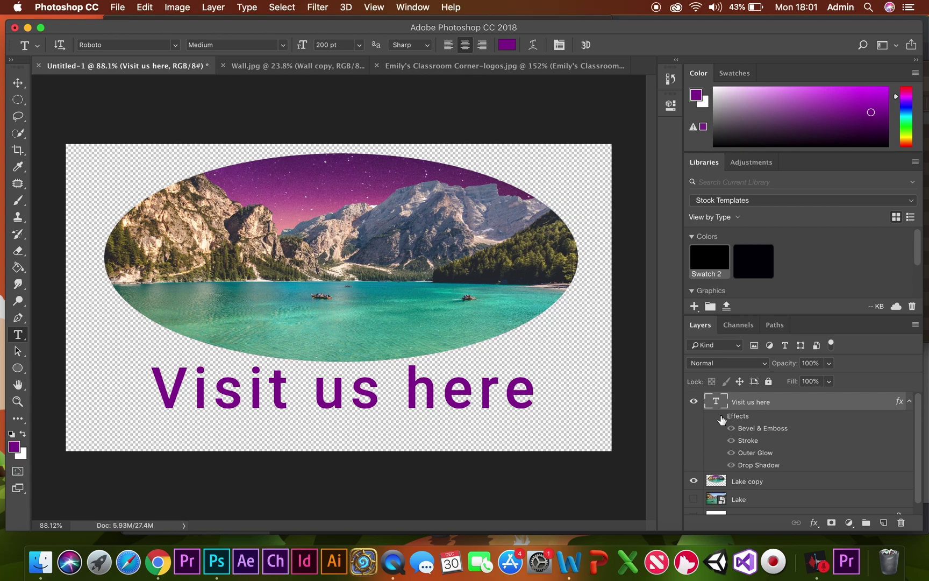
pyautogui.click(721, 416)
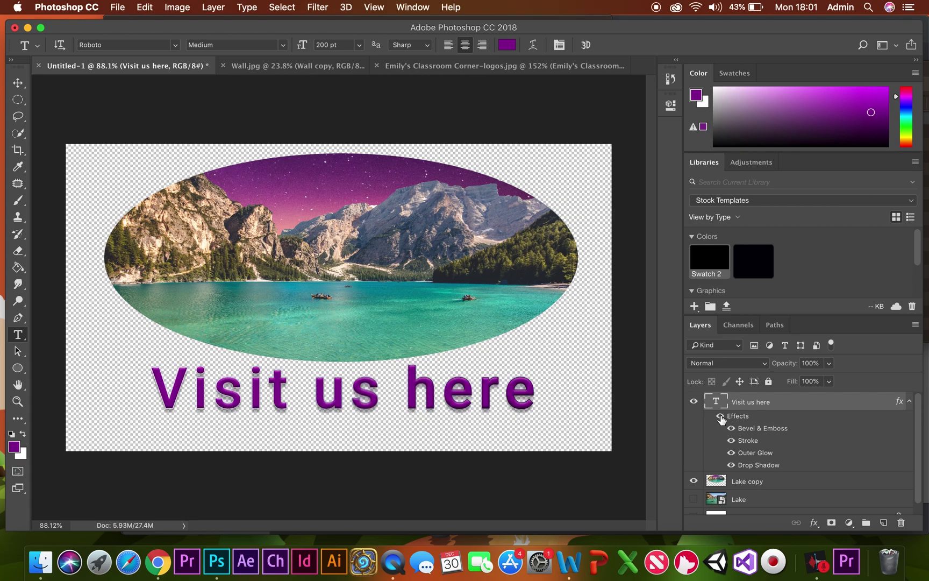